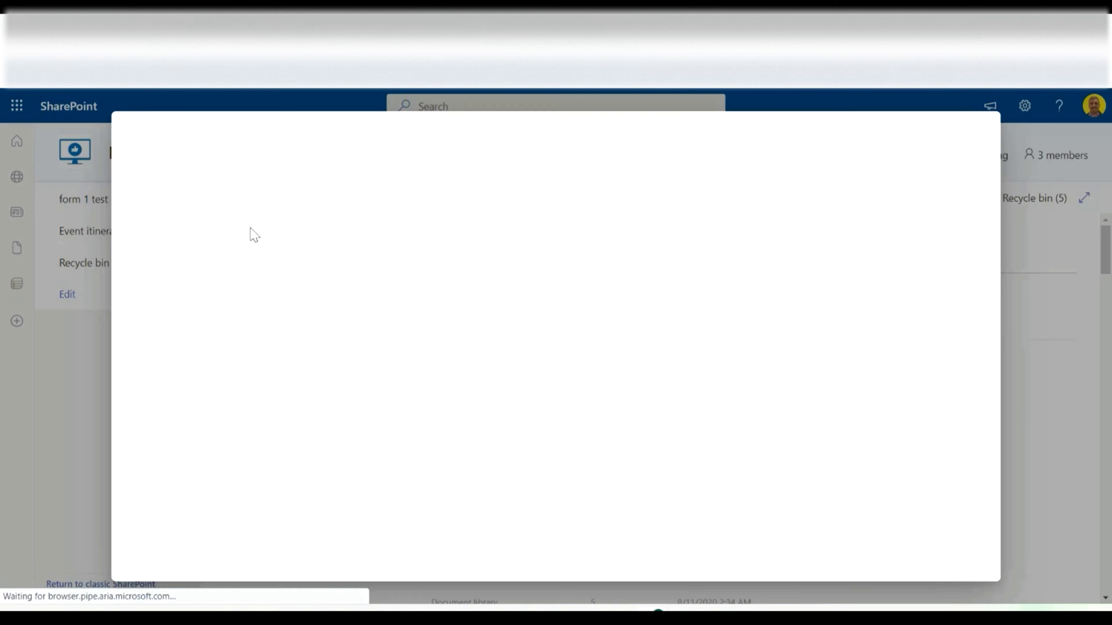
# Create a blank list named ModernCalendarDemo without showing it in the site navigation
pyautogui.scroll(-3, 411, 424)
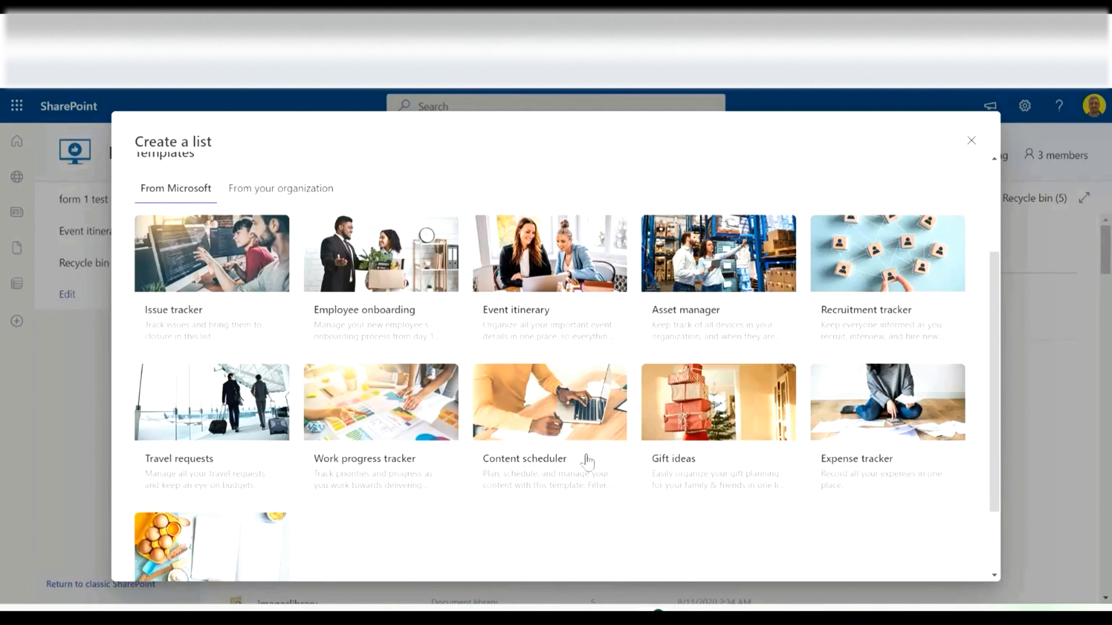
pyautogui.scroll(3, 536, 433)
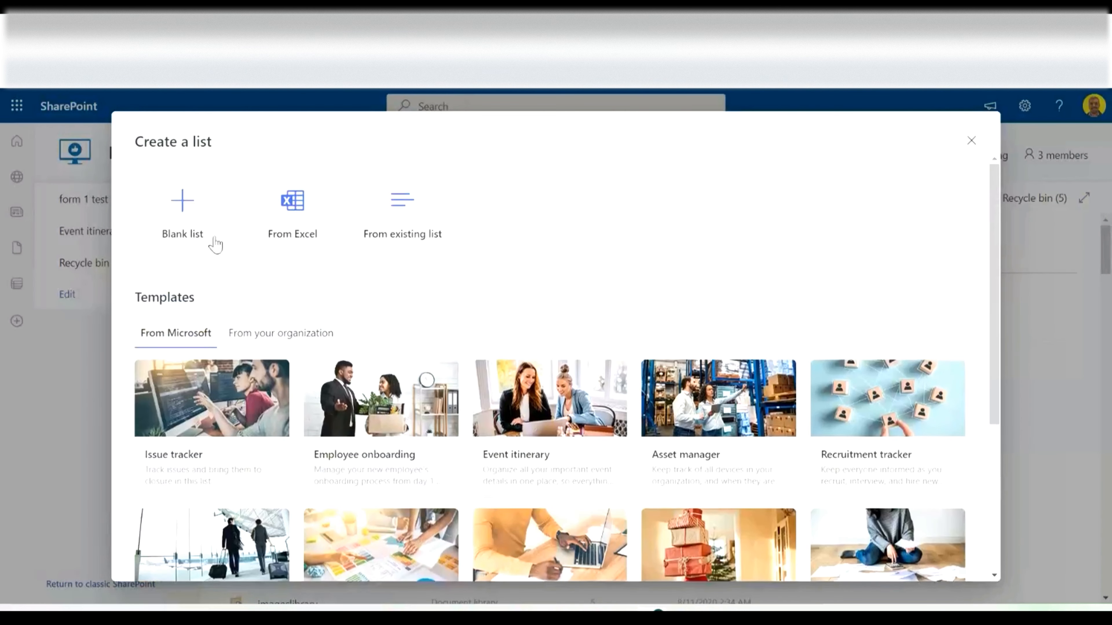
pyautogui.click(181, 218)
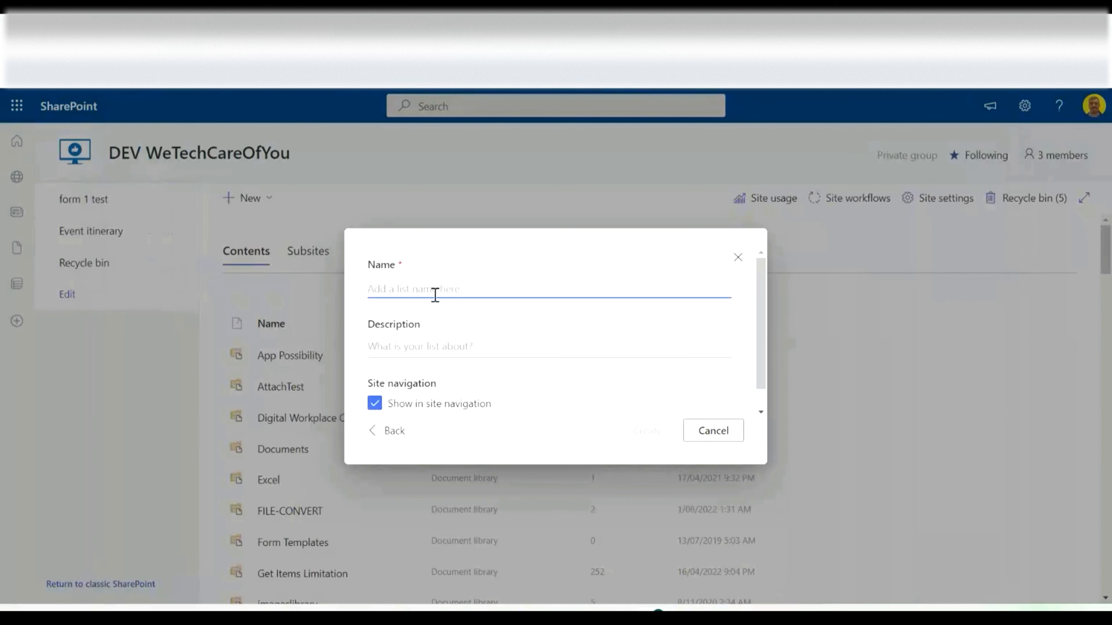
pyautogui.write('C')
pyautogui.write('Modern')
pyautogui.write(' Cale')
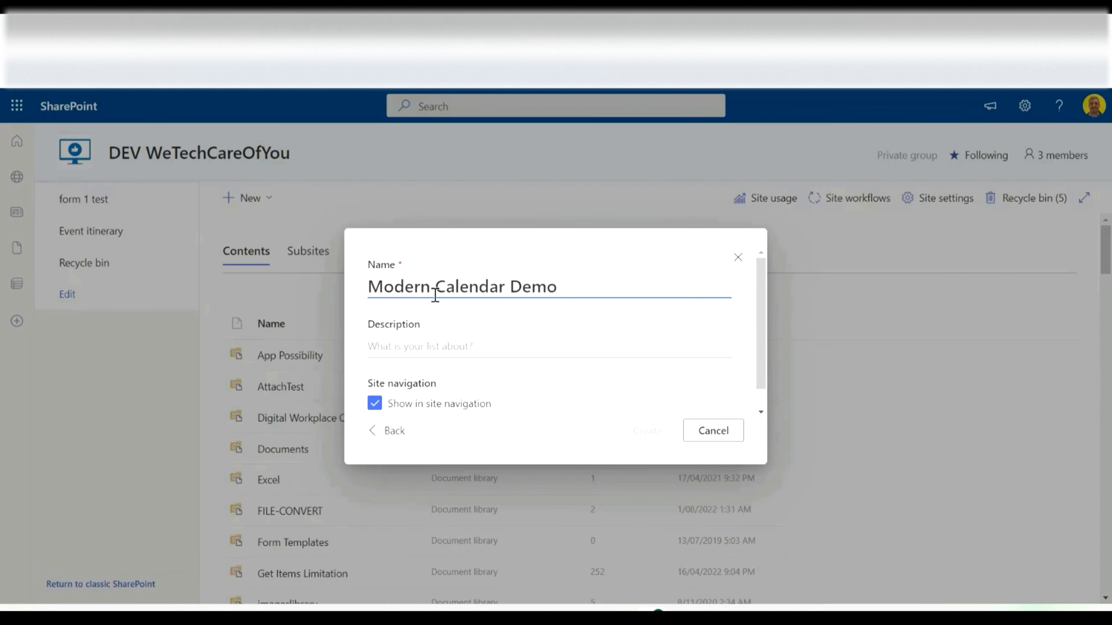
pyautogui.press('Delete')
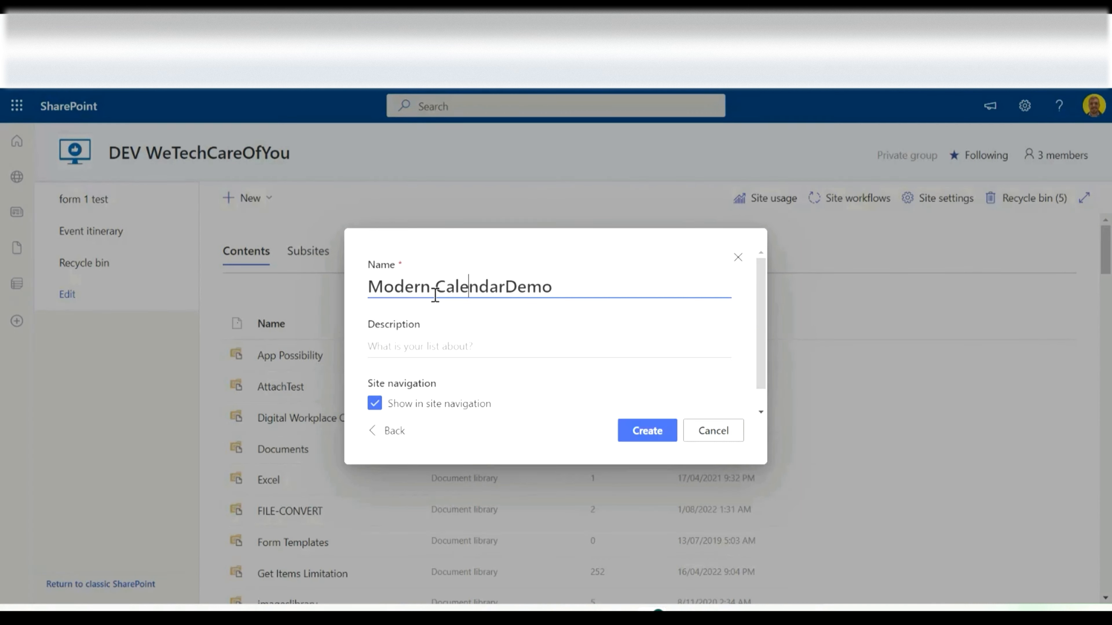
pyautogui.press('Delete')
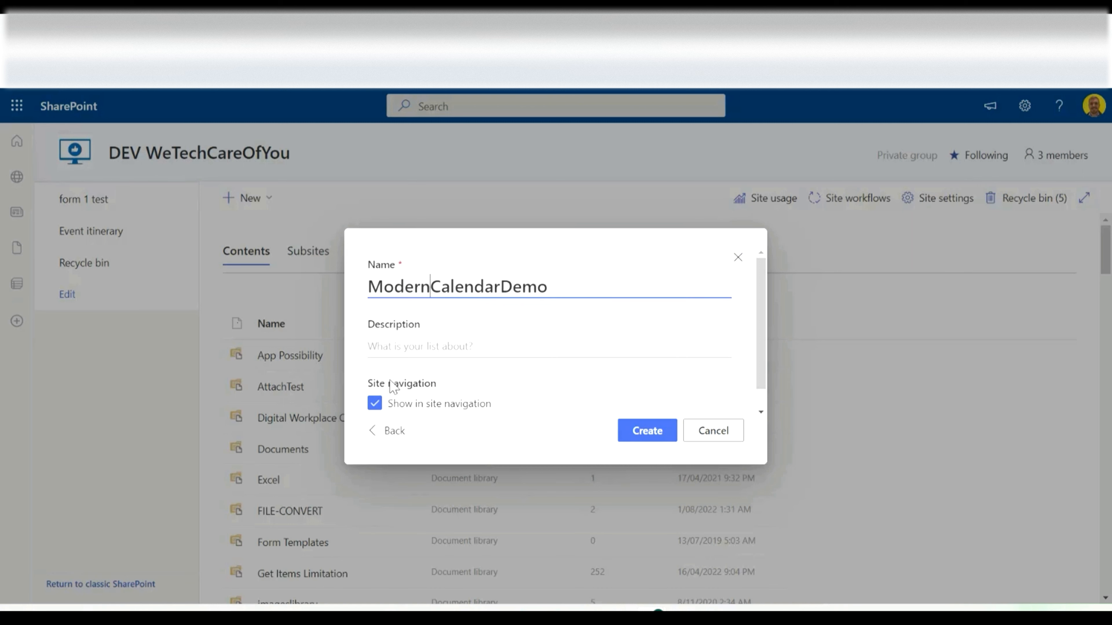
pyautogui.click(375, 403)
pyautogui.click(654, 434)
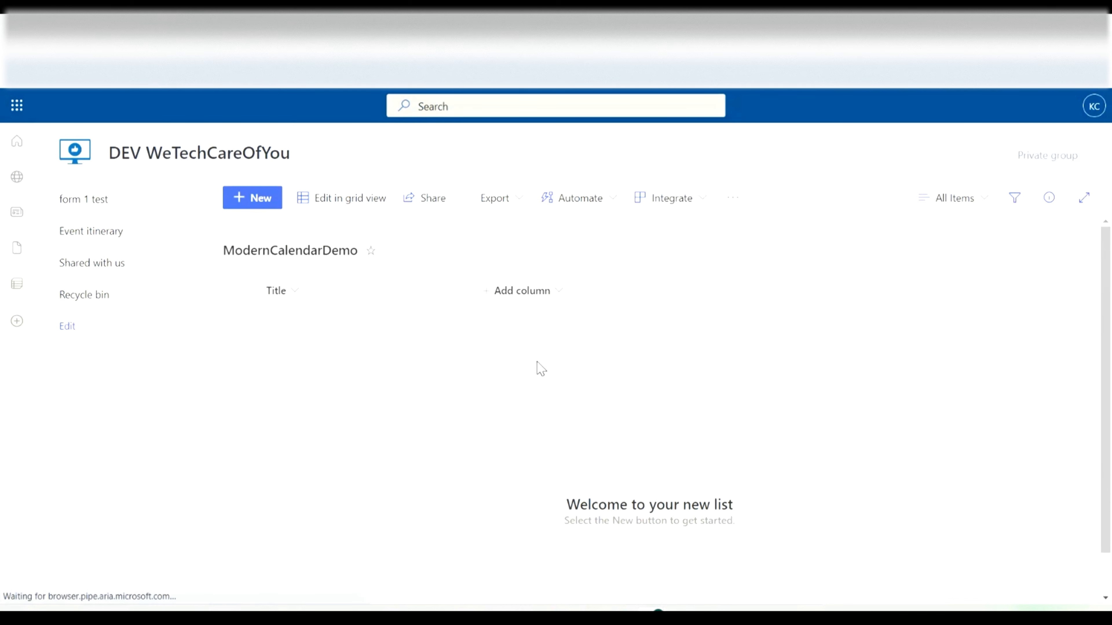
# Add a date and time column named Start Date to the ModernCalendarDemo list
pyautogui.click(533, 298)
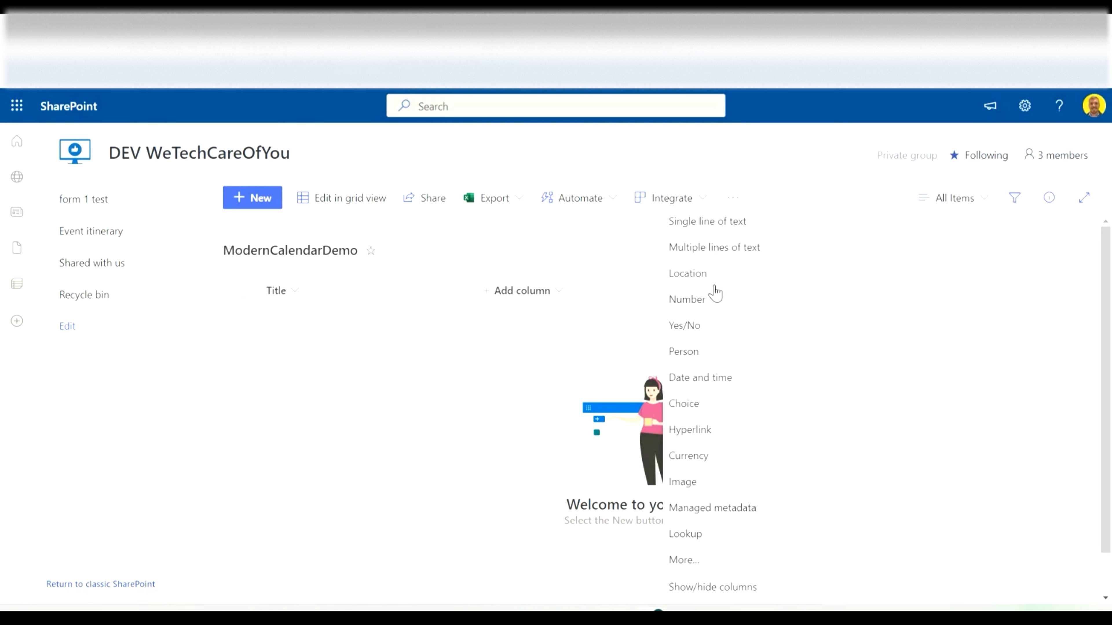
pyautogui.click(717, 380)
pyautogui.write('Start Date')
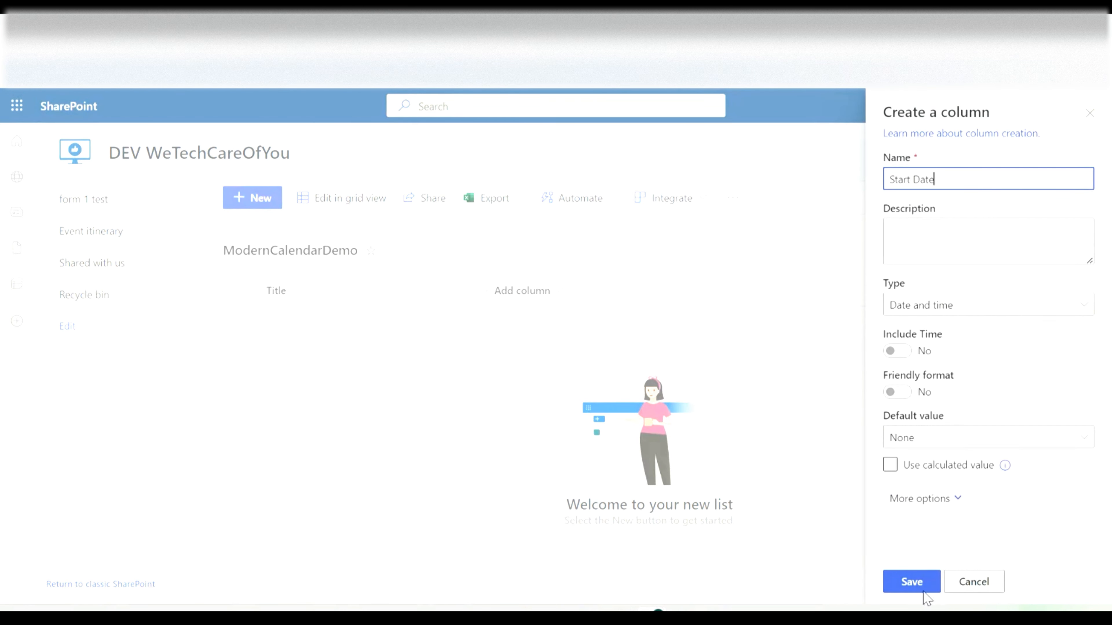
pyautogui.click(924, 591)
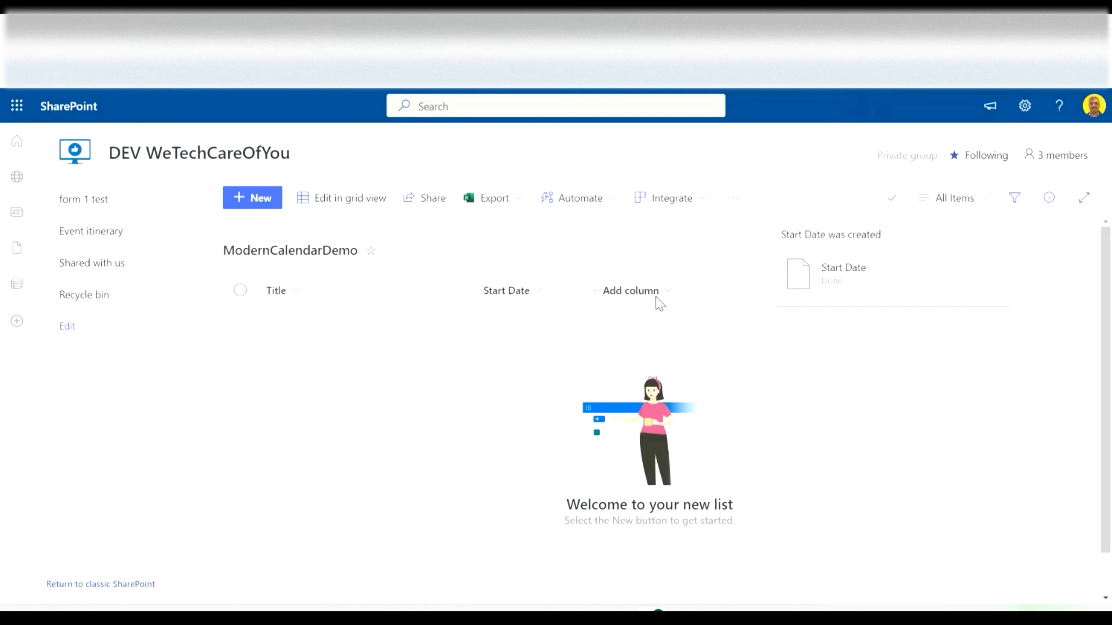
# Add a date and time column named End Date to the list
pyautogui.click(656, 293)
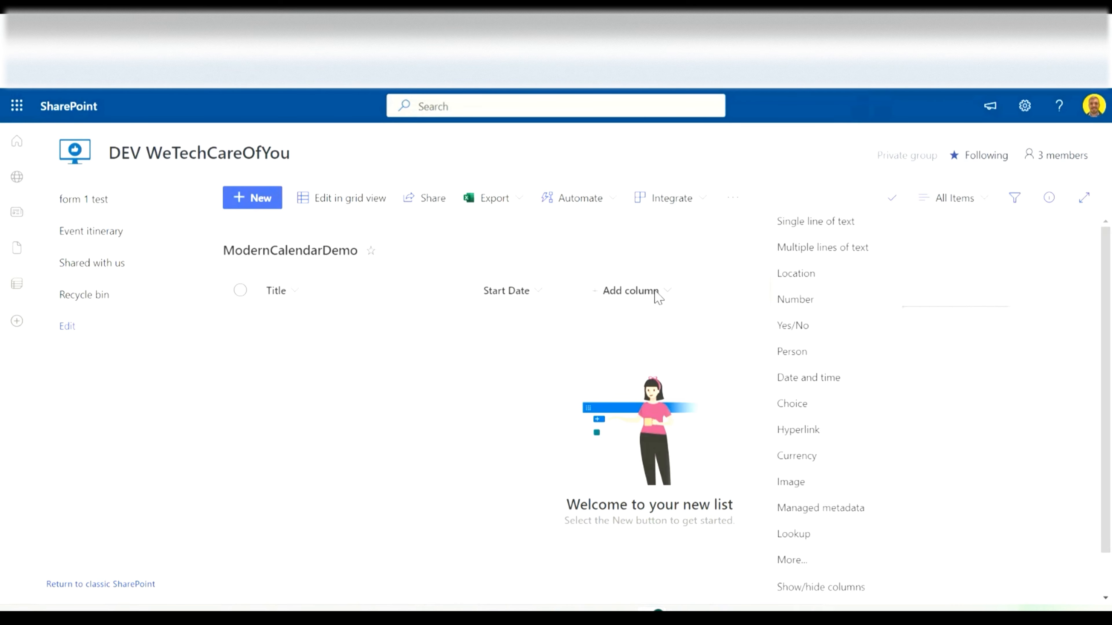
pyautogui.click(798, 377)
pyautogui.write('End Date')
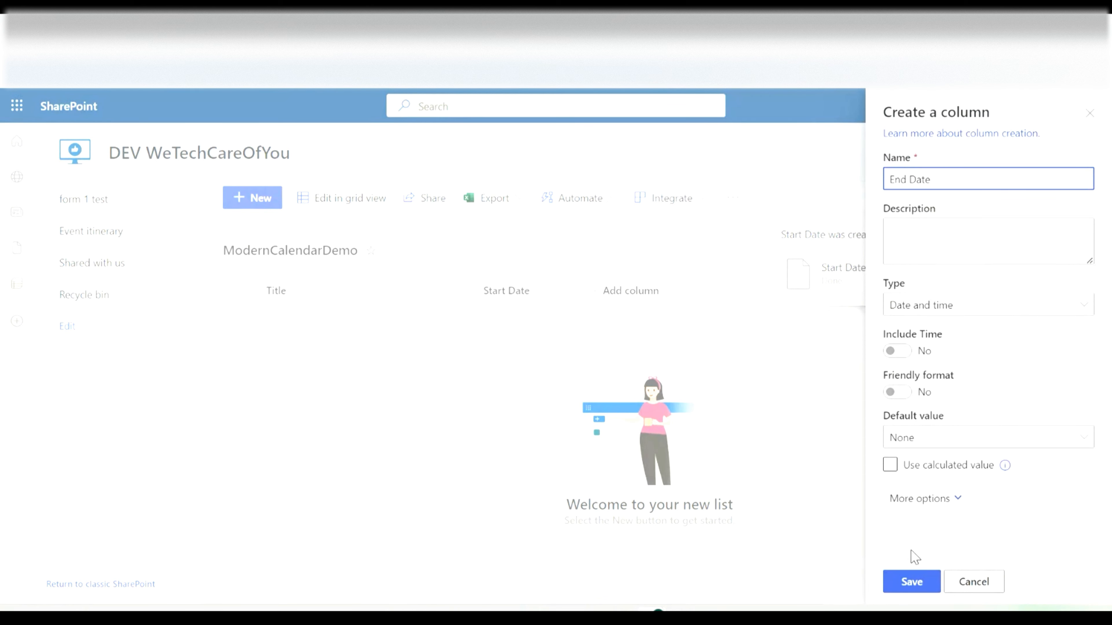
pyautogui.click(911, 582)
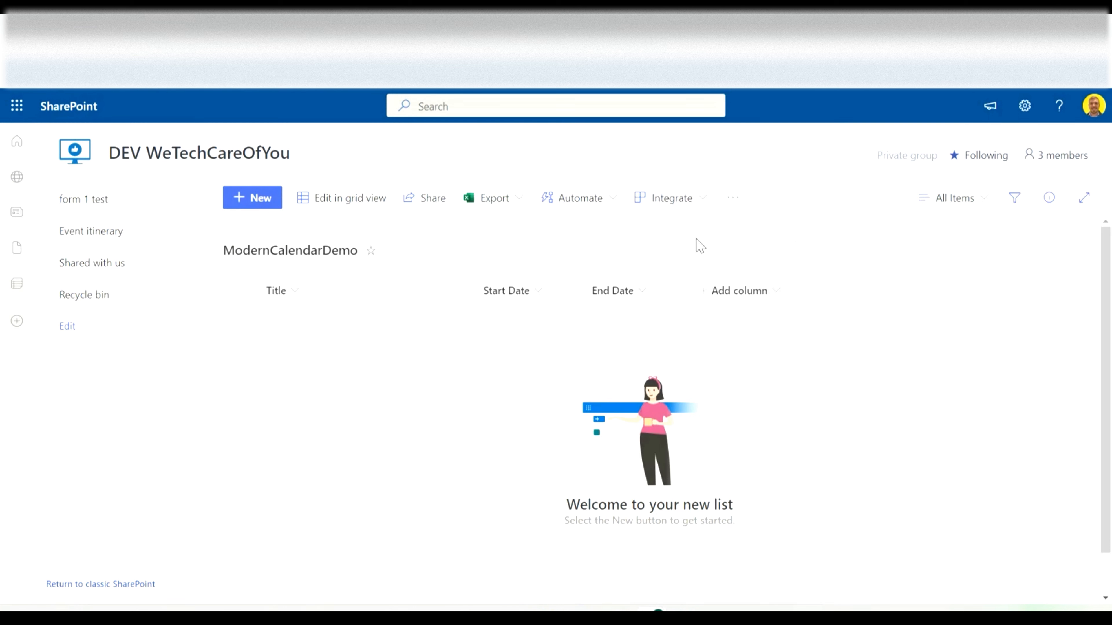
# Start a new list view named CalendarView Demo and set it to show as a calendar
pyautogui.click(953, 198)
pyautogui.click(970, 335)
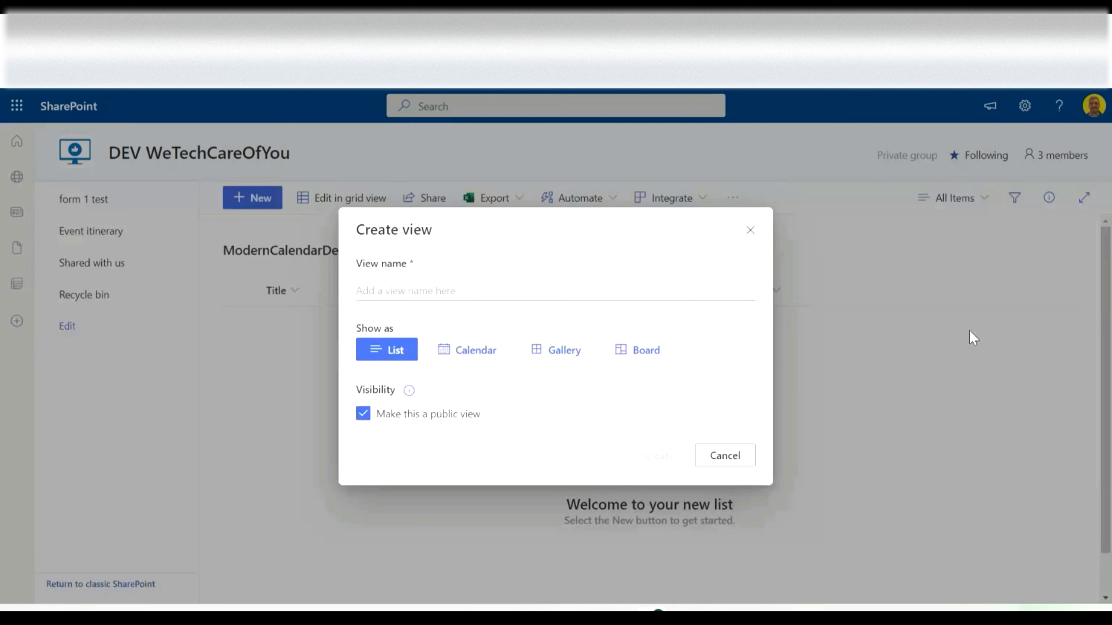
pyautogui.click(381, 283)
pyautogui.write('CalendarView Demo')
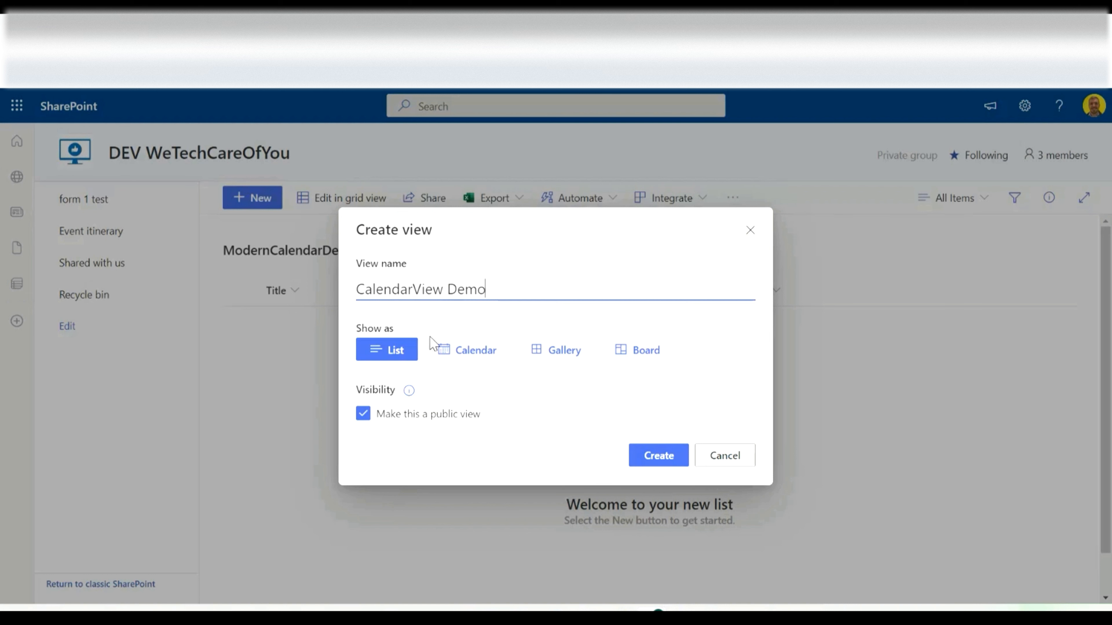
pyautogui.click(476, 353)
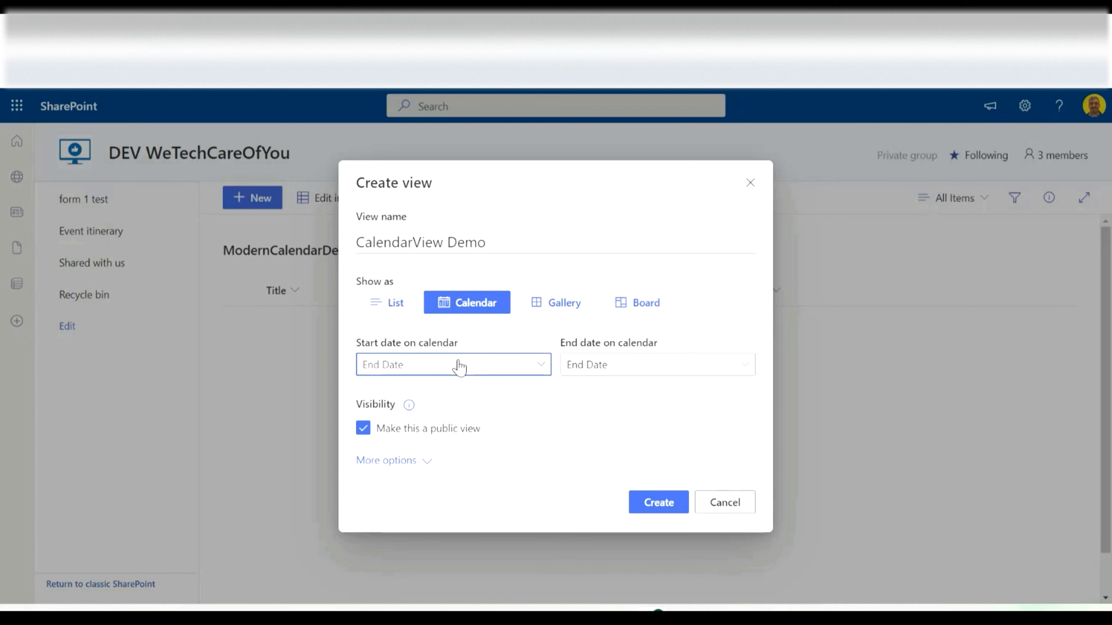
# Create the public calendar view using the Start Date and End Date columns for its dates, and make it the default view
pyautogui.click(462, 373)
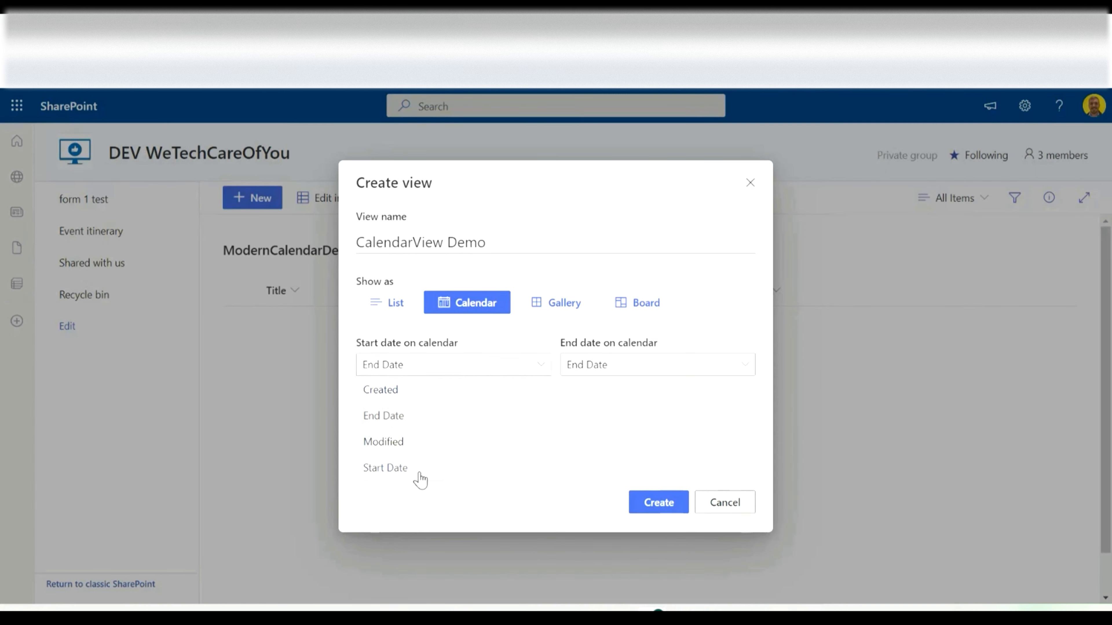
pyautogui.click(394, 468)
pyautogui.click(628, 370)
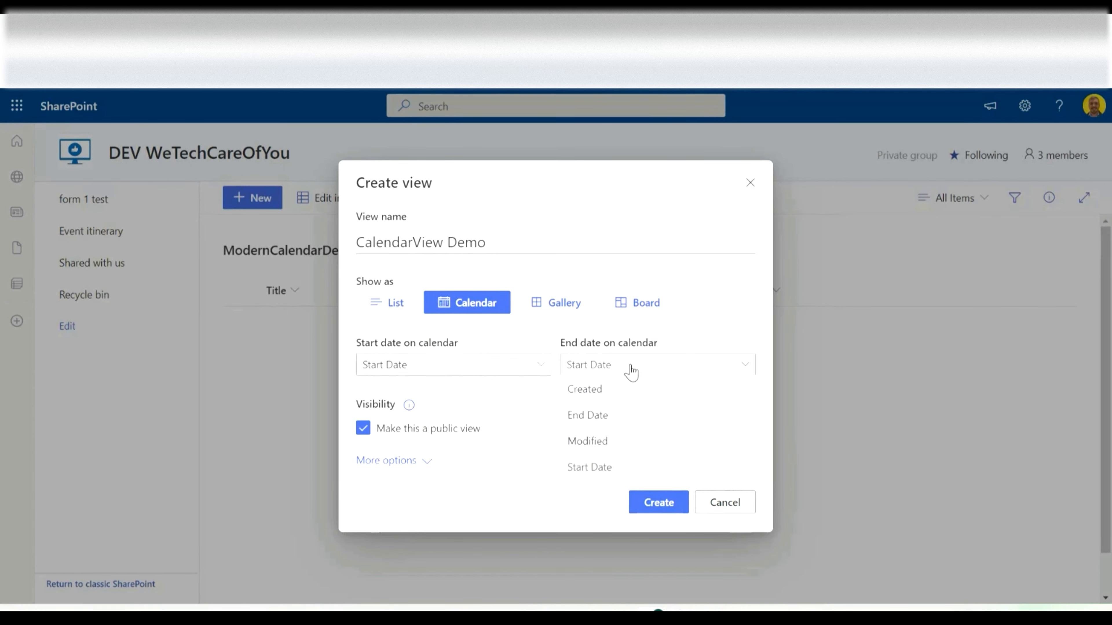
pyautogui.click(616, 415)
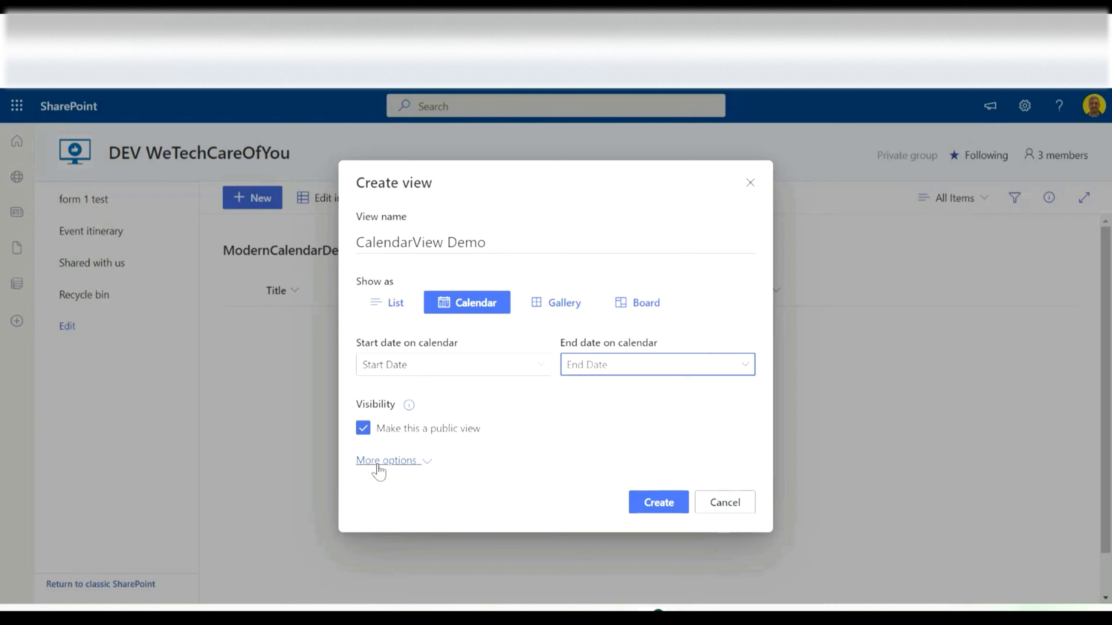
pyautogui.click(387, 462)
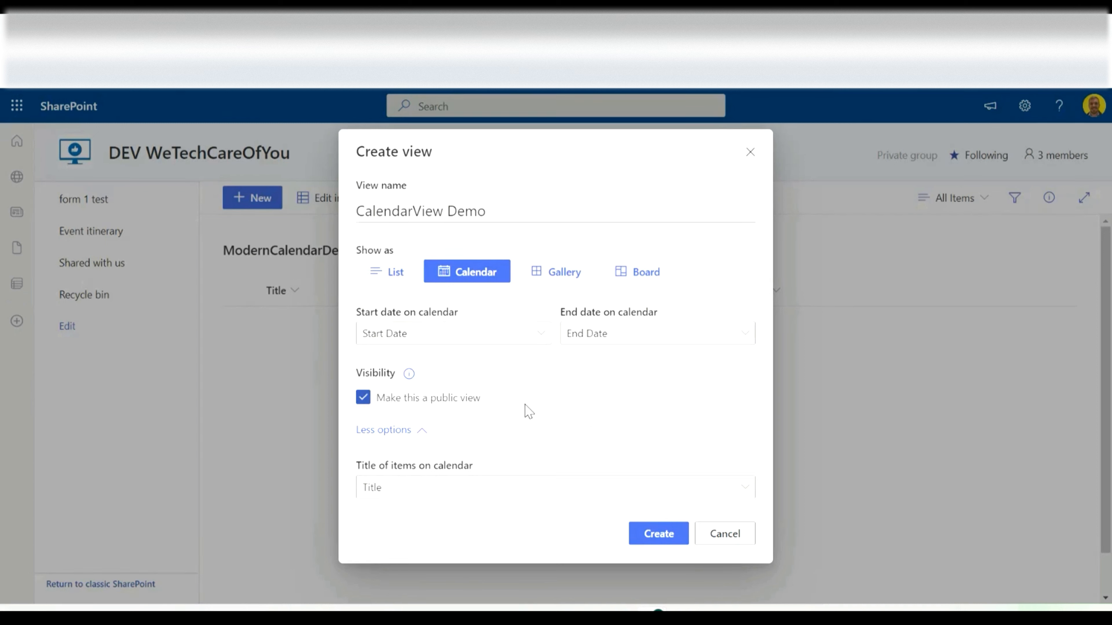
pyautogui.click(665, 535)
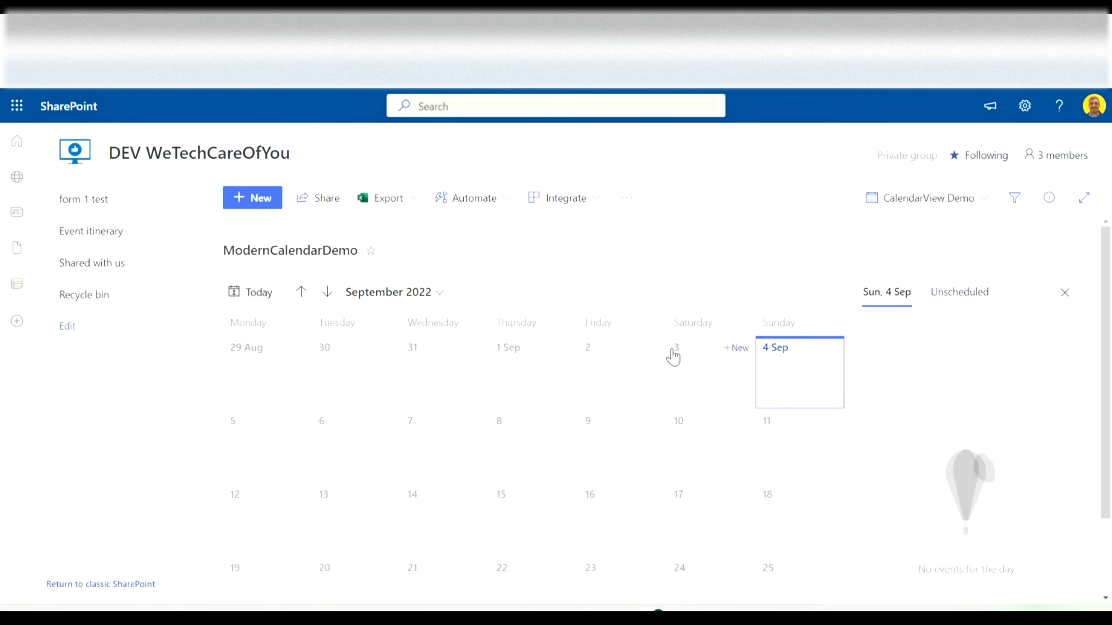
pyautogui.click(901, 199)
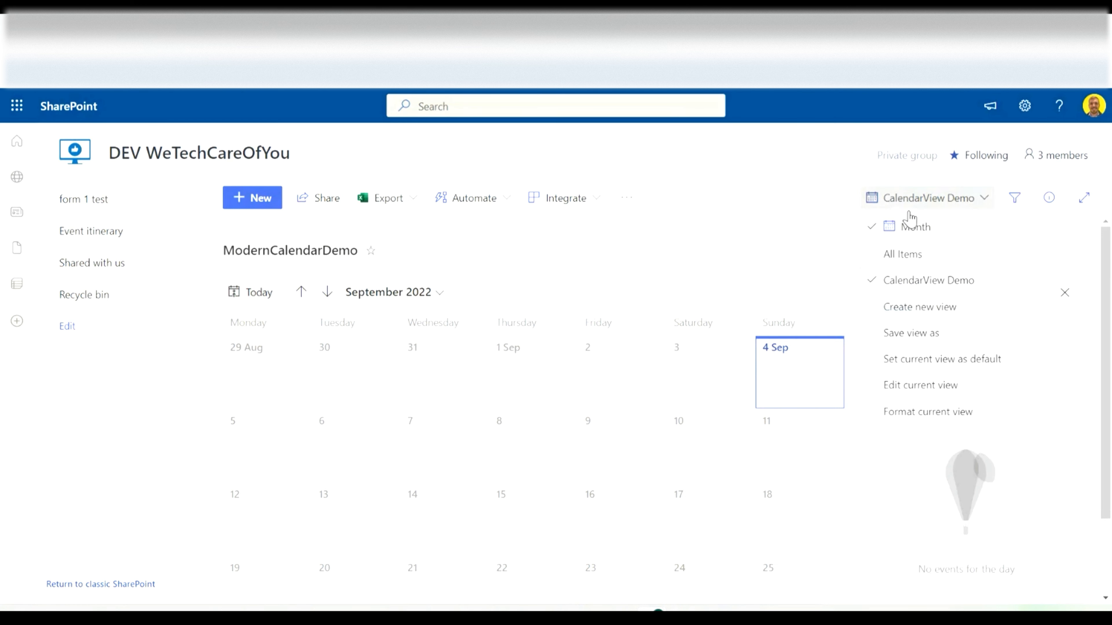
pyautogui.click(940, 362)
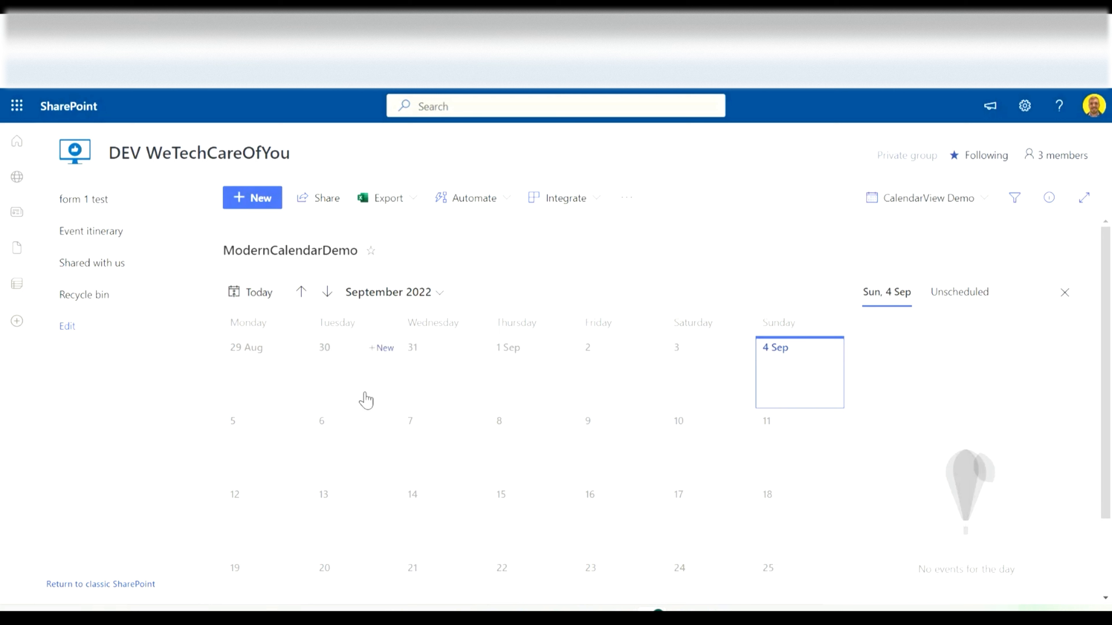
# Add a calendar item titled "test event 1" running from 4 to 7 September 2022
pyautogui.click(831, 350)
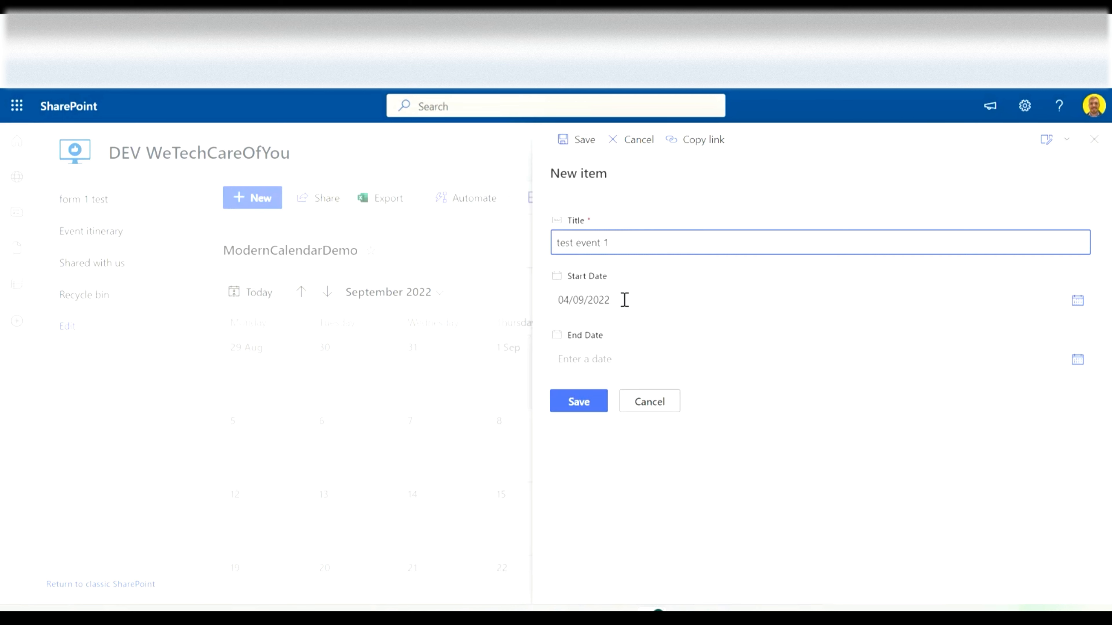
pyautogui.press('Tab')
pyautogui.click(1068, 357)
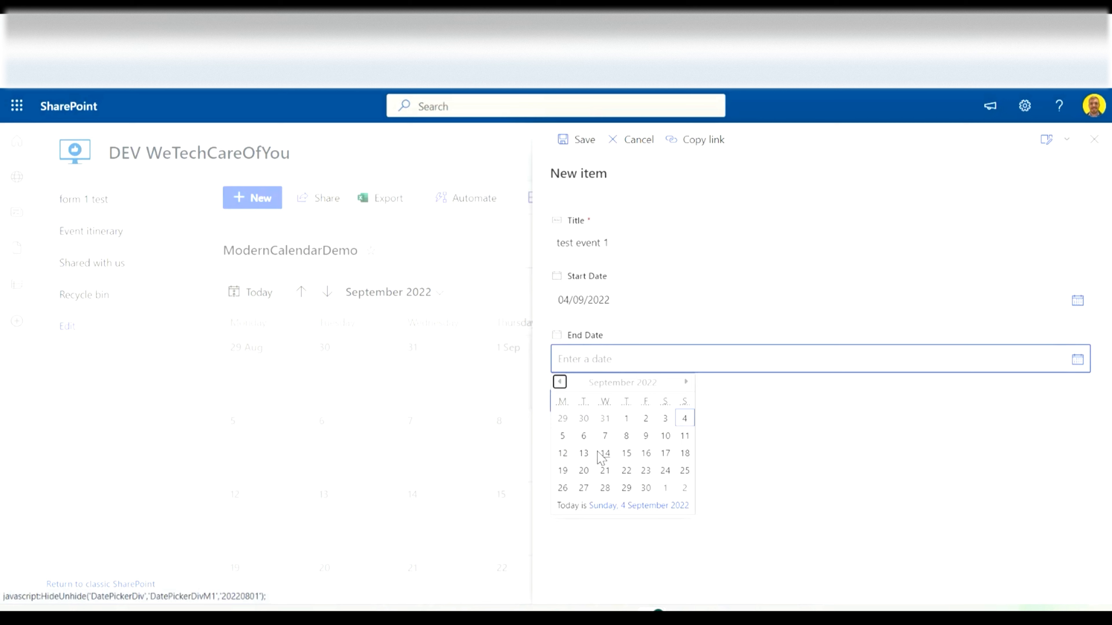
pyautogui.click(603, 436)
pyautogui.click(578, 407)
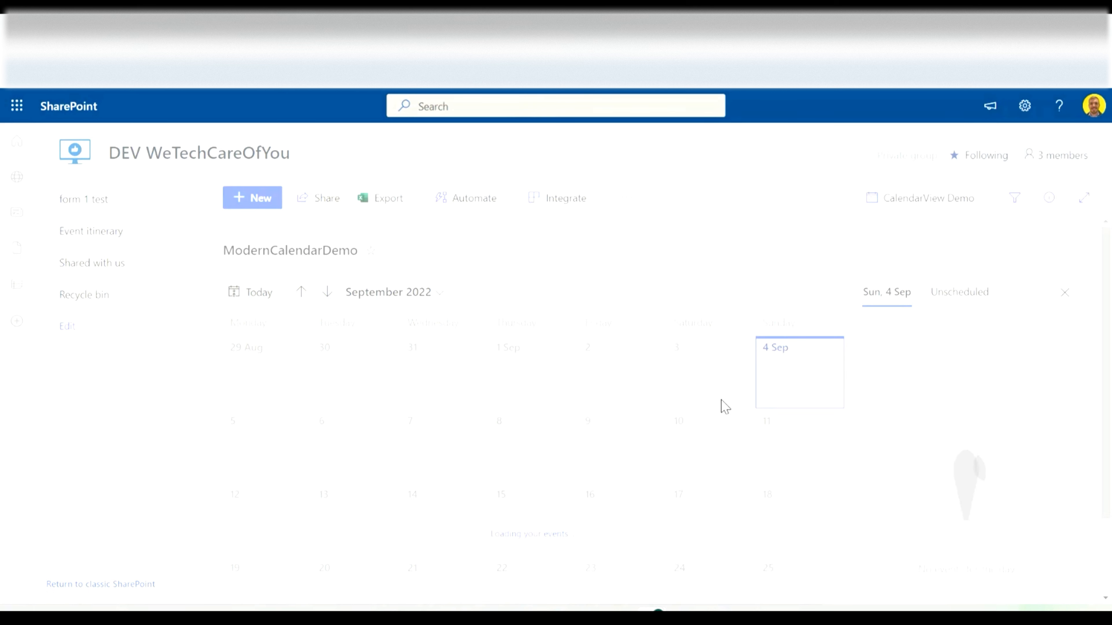
# Add a calendar item titled "test 2" that starts and ends on 9 September 2022
pyautogui.scroll(-2, 464, 427)
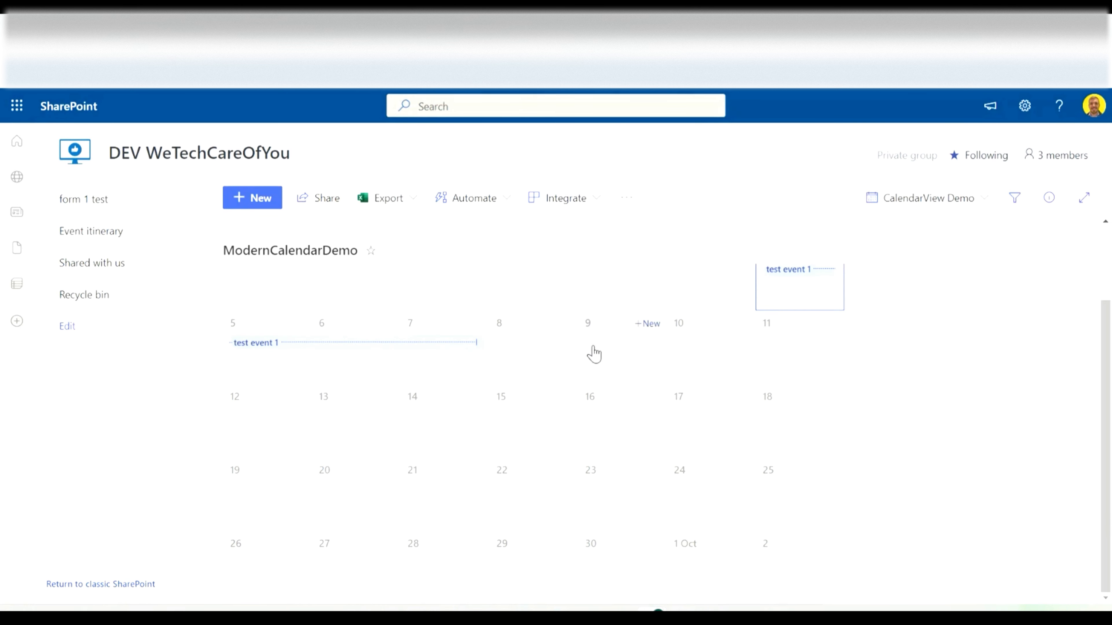
pyautogui.click(652, 326)
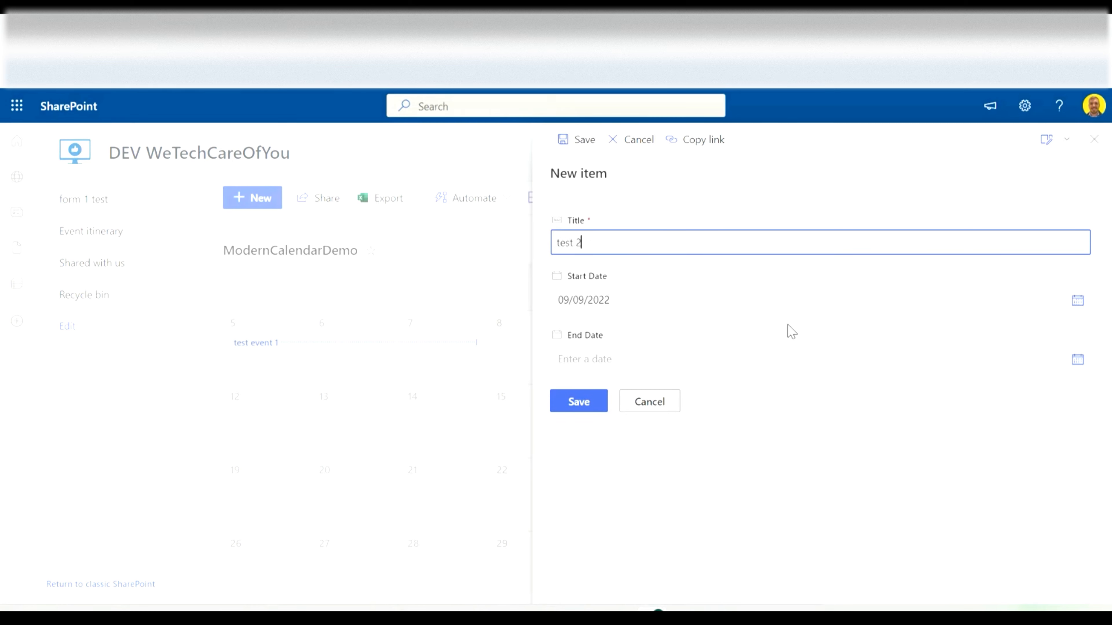
pyautogui.click(1079, 361)
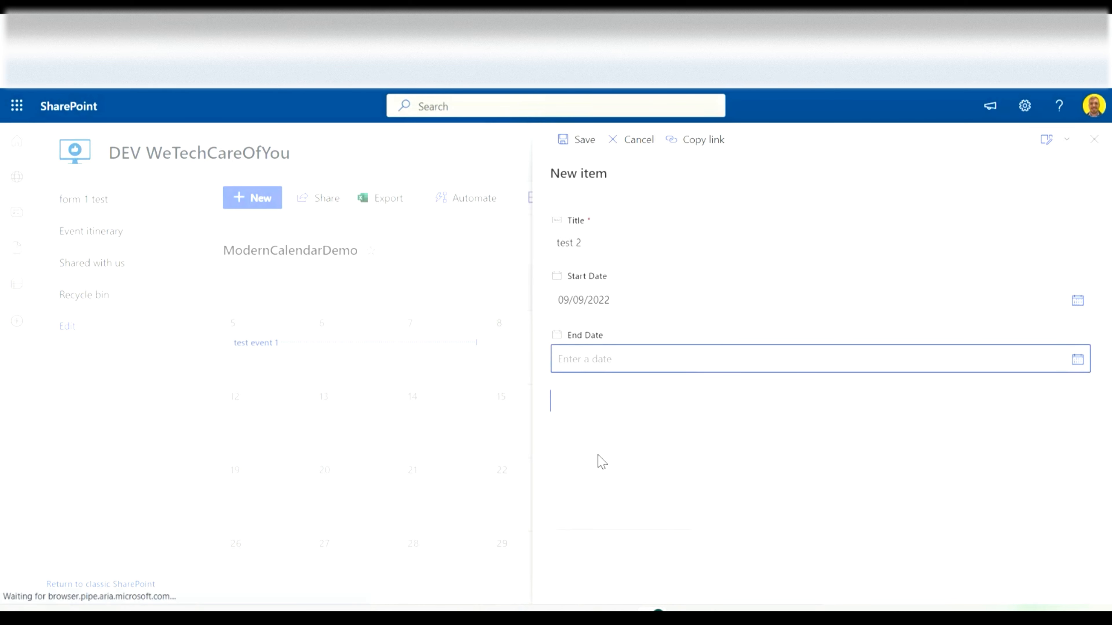
pyautogui.click(642, 441)
pyautogui.click(568, 405)
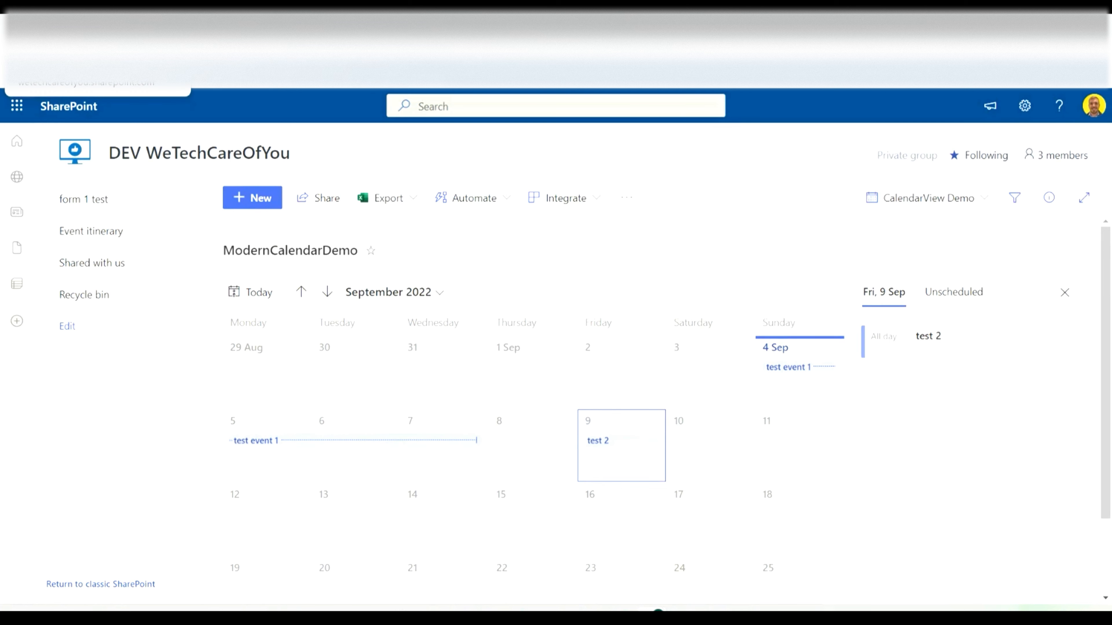
# Duplicate the list's browser tab and open the DEV WeTechCareOfYou site home page in it
pyautogui.rightClick(83, 20)
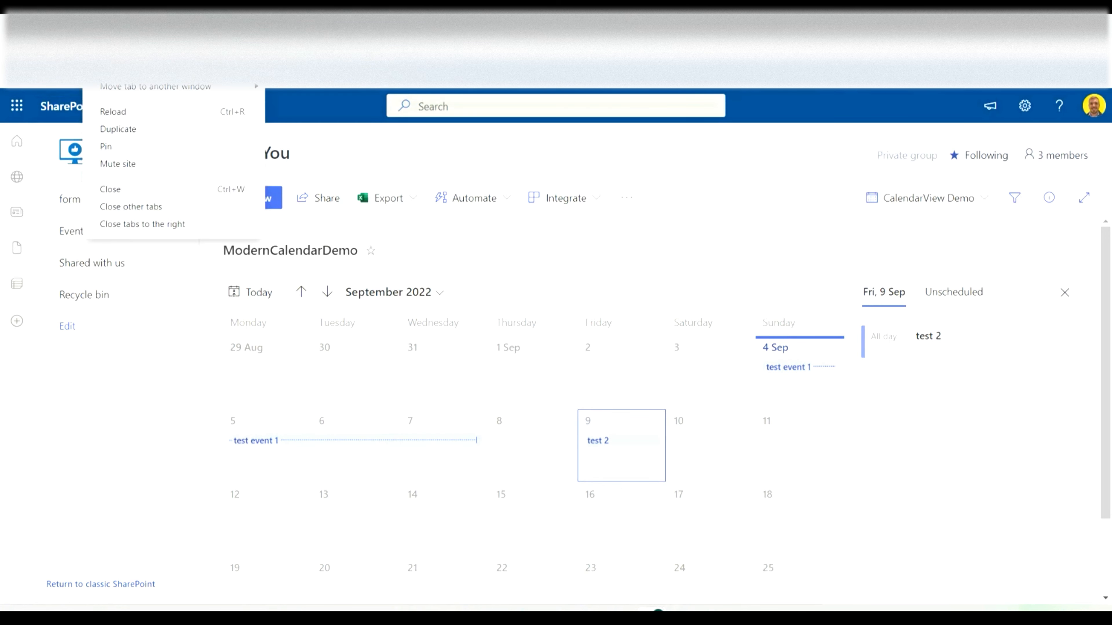
pyautogui.click(128, 130)
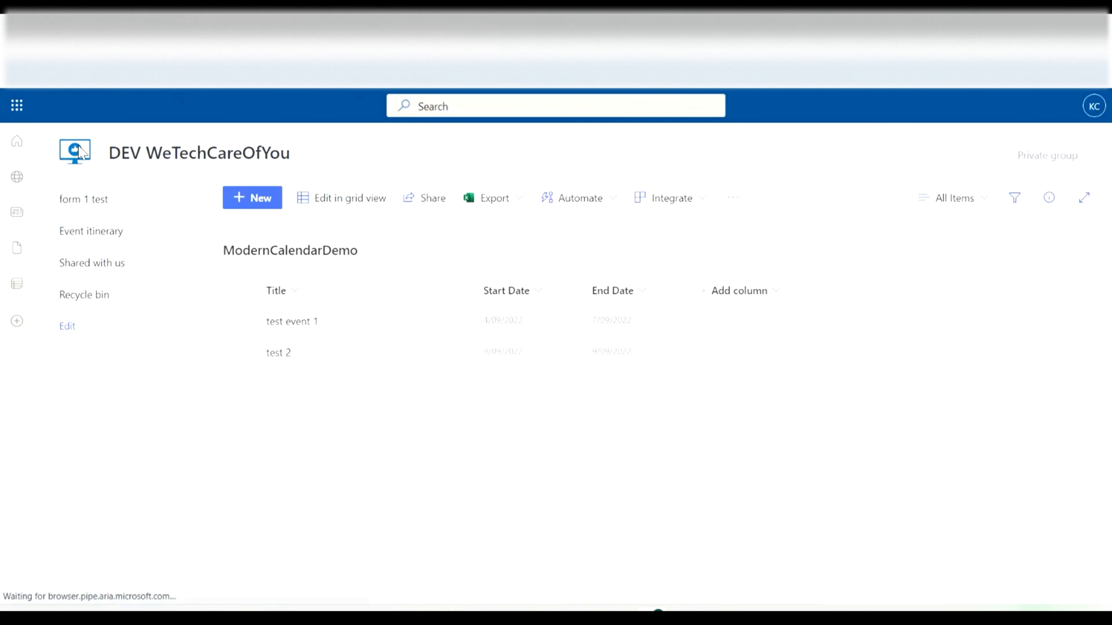
pyautogui.click(84, 154)
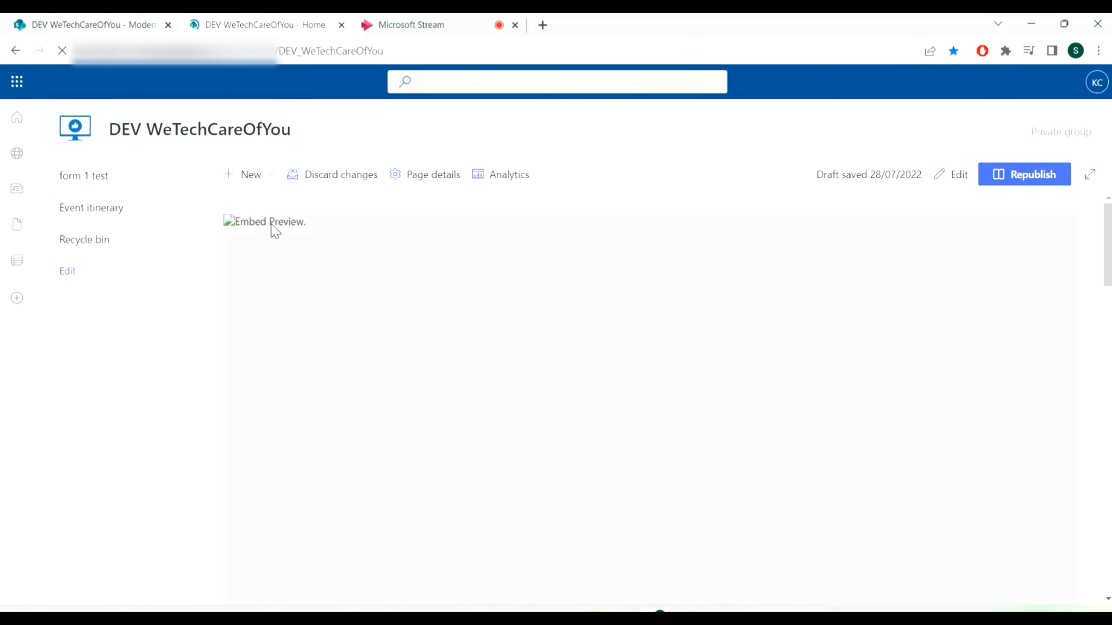
# Create a new site page from the Blank template, and check the calendar list it is meant to show
pyautogui.click(258, 179)
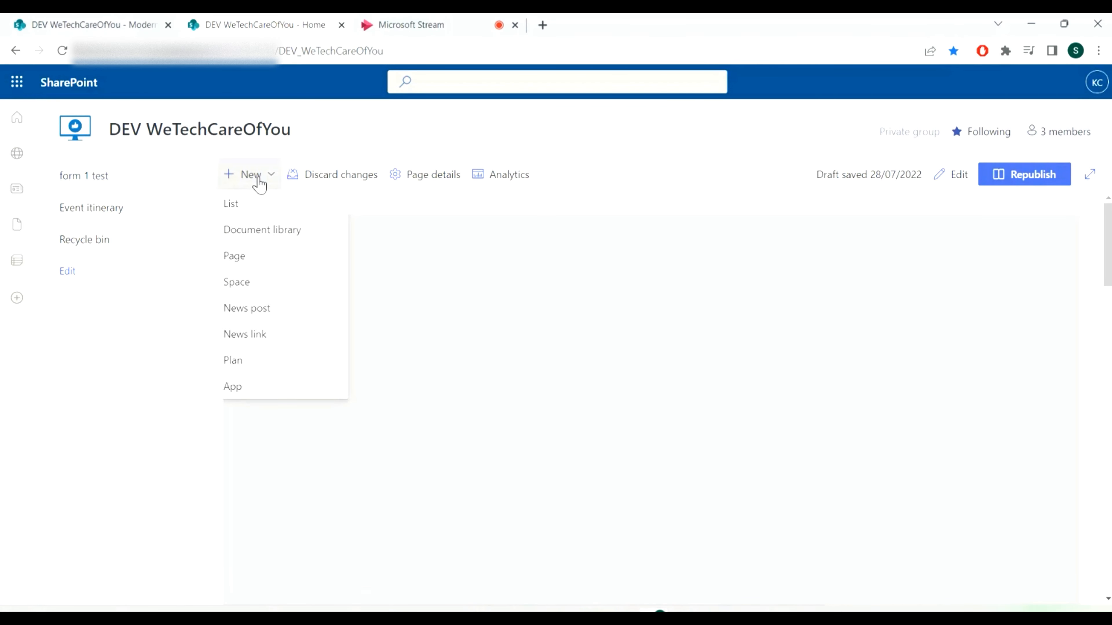
pyautogui.click(247, 257)
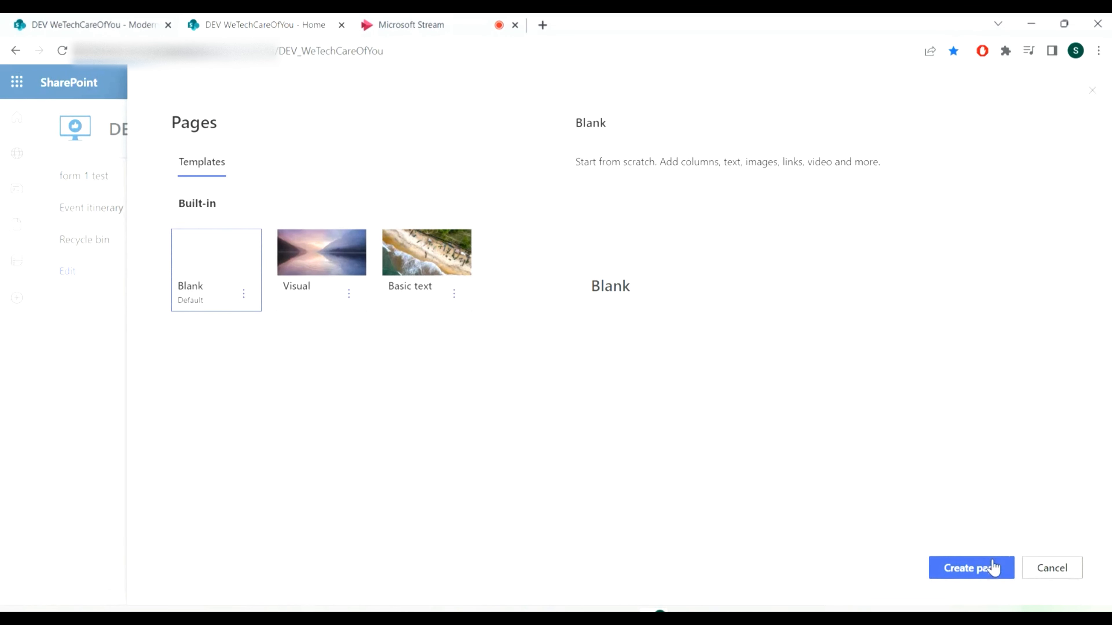
pyautogui.click(971, 569)
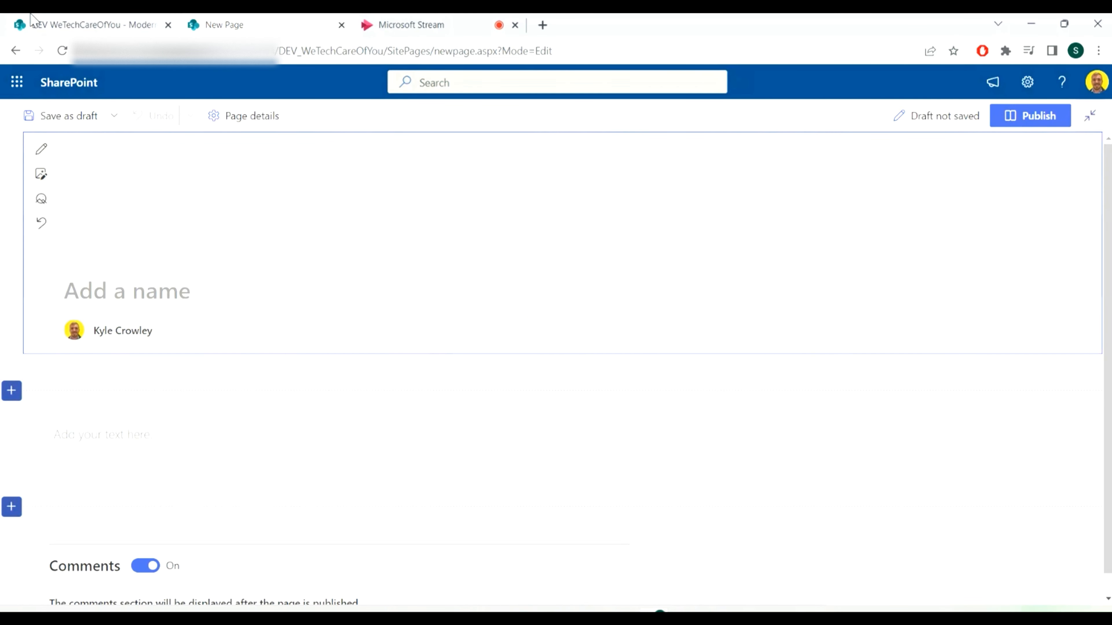
pyautogui.click(109, 27)
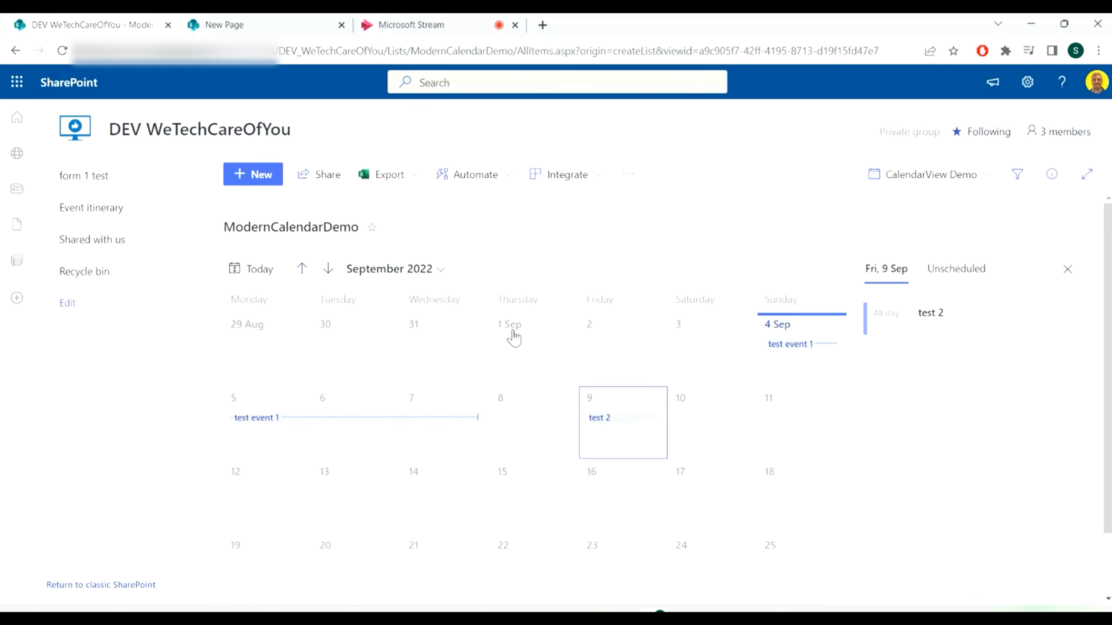
pyautogui.click(268, 31)
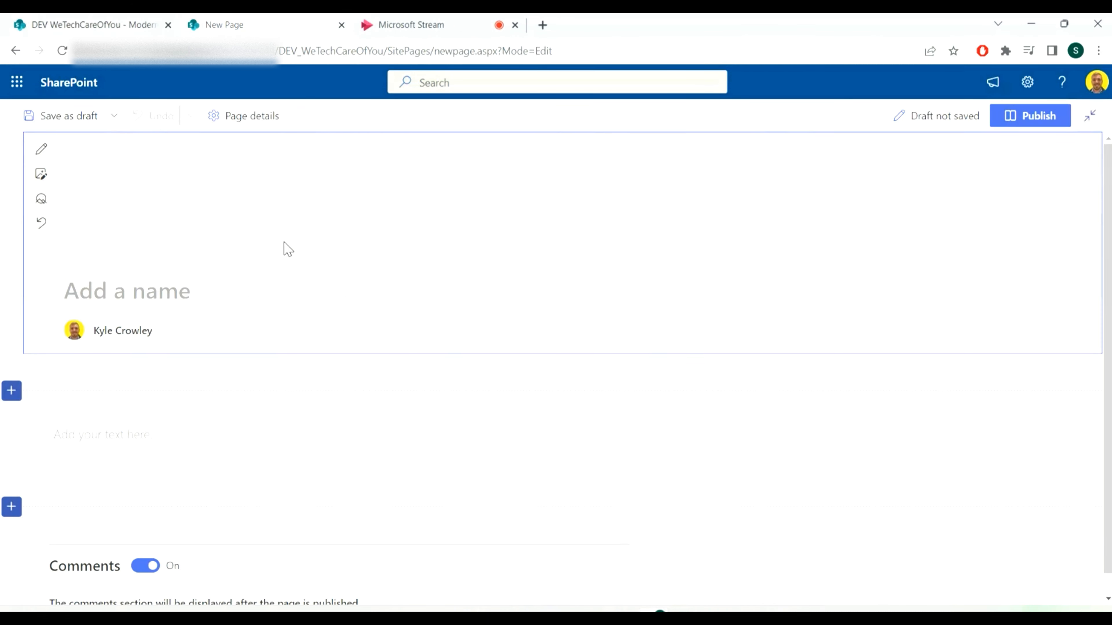
# Find the List web part by searching for "list" and add it above the empty text area
pyautogui.click(286, 455)
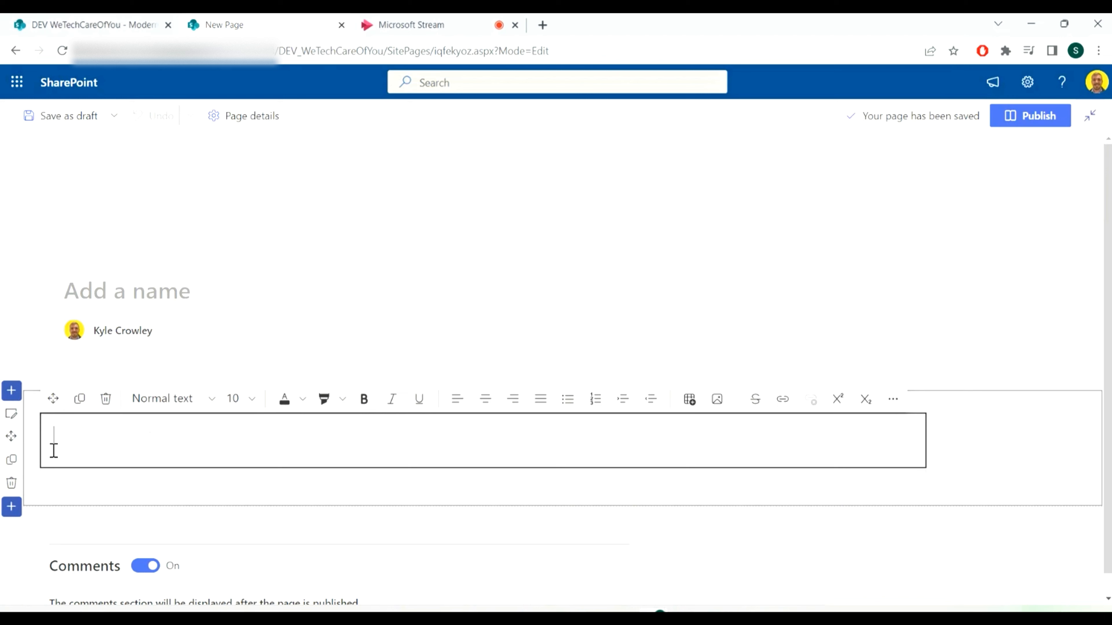
pyautogui.click(935, 448)
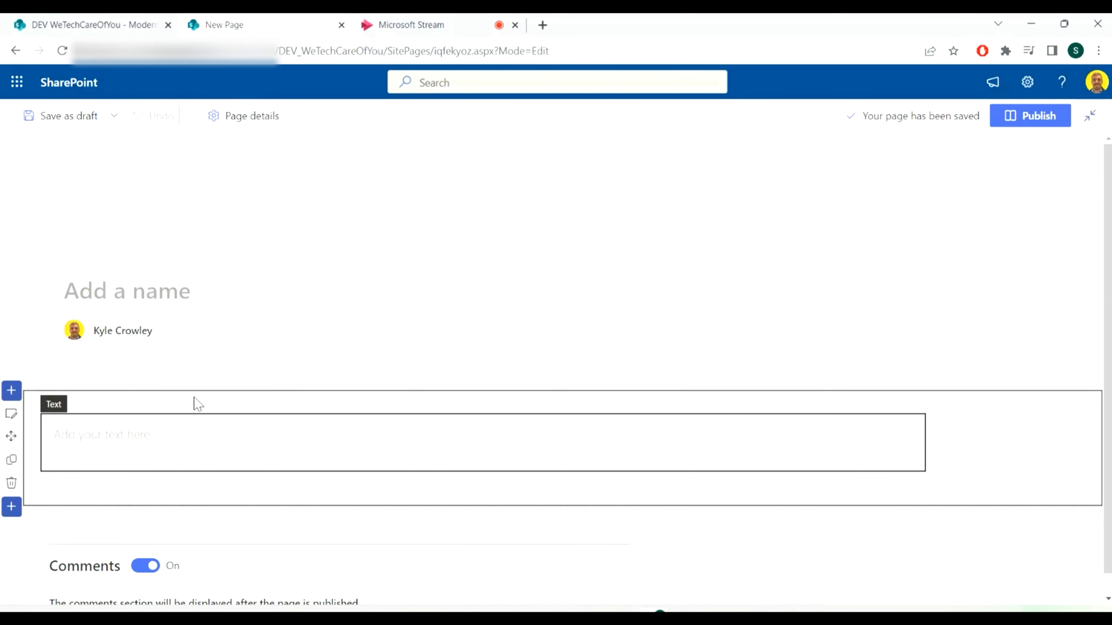
pyautogui.click(482, 403)
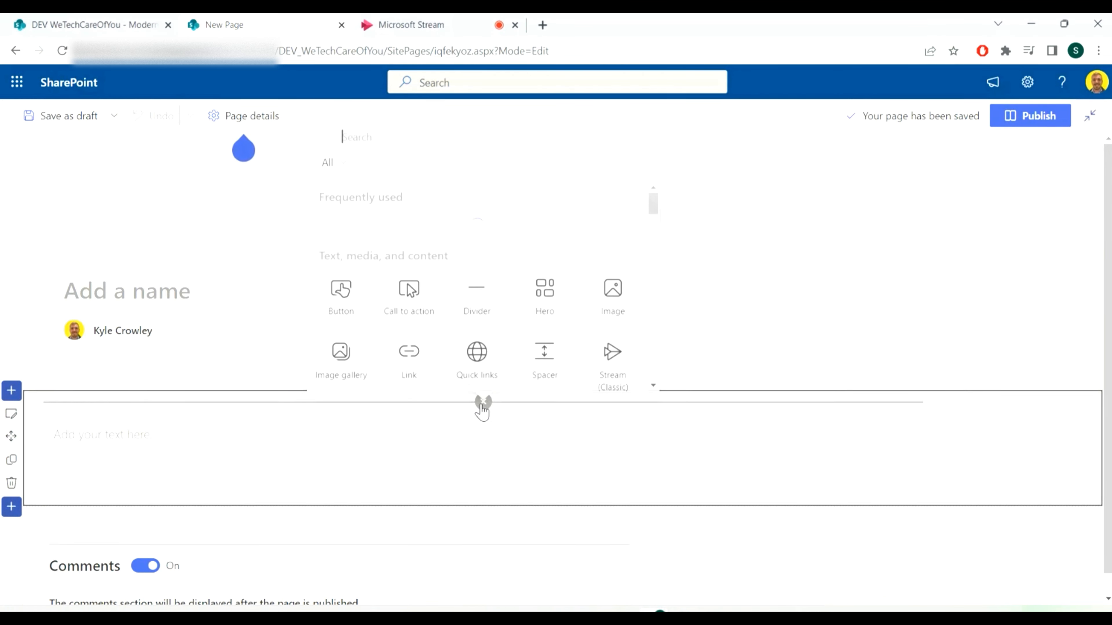
pyautogui.write('ls')
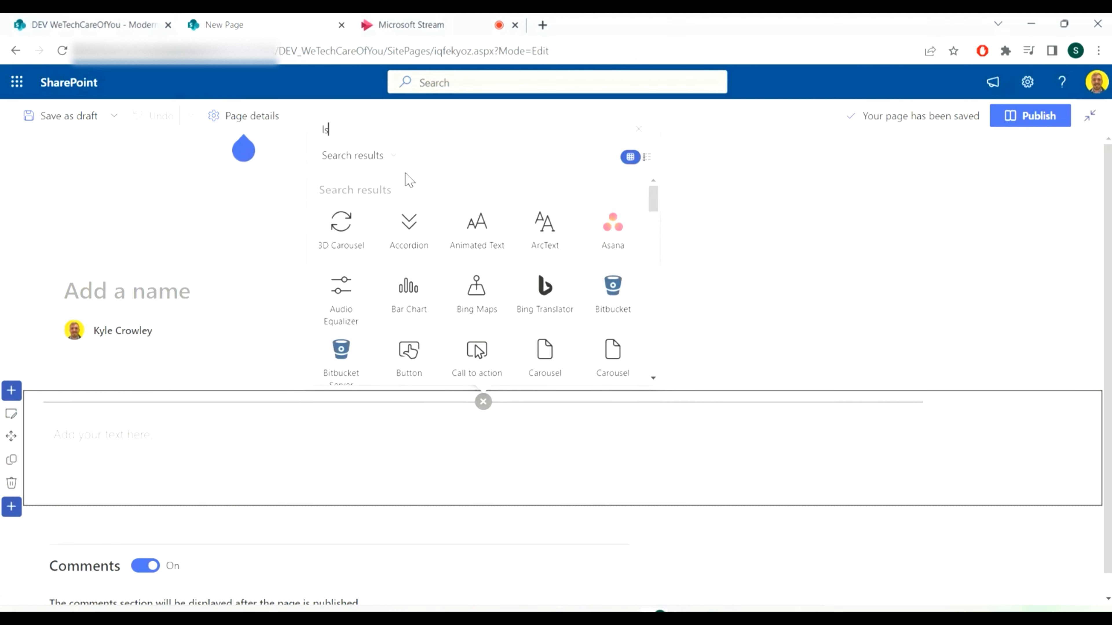
pyautogui.write('list')
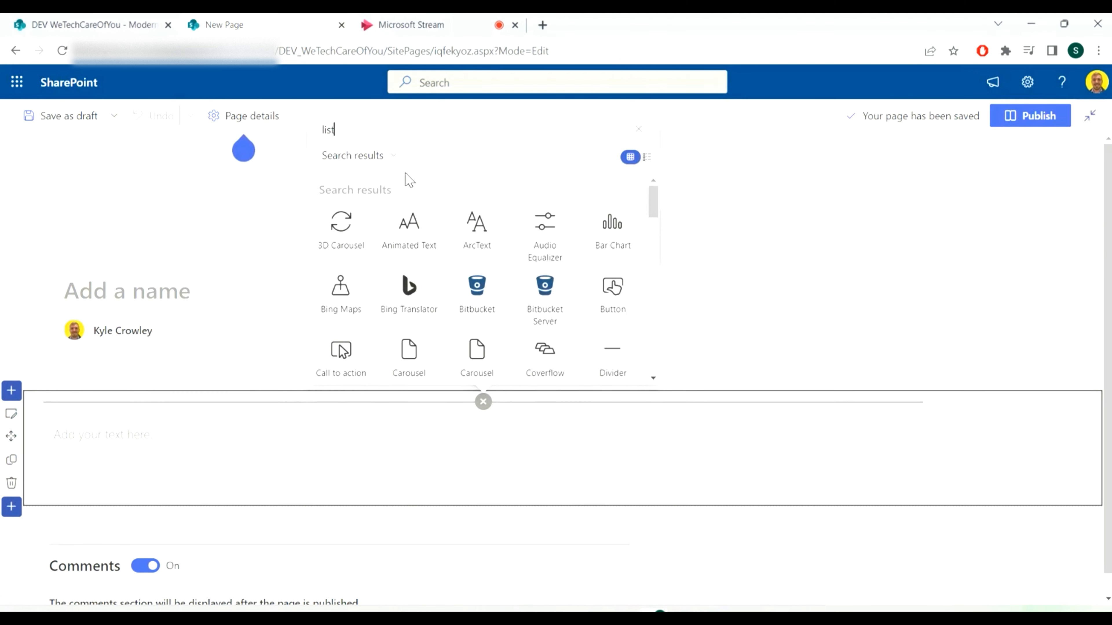
pyautogui.click(359, 236)
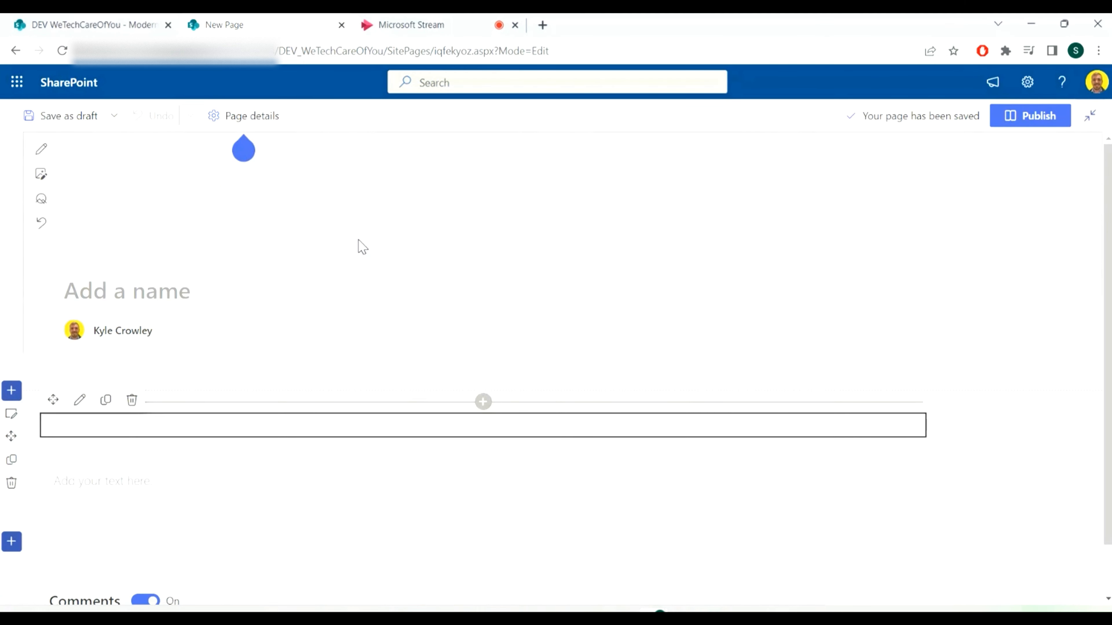
# Choose the ModernCalendarDemo list for the new List web part and look over the calendar on the page
pyautogui.scroll(-5, 376, 250)
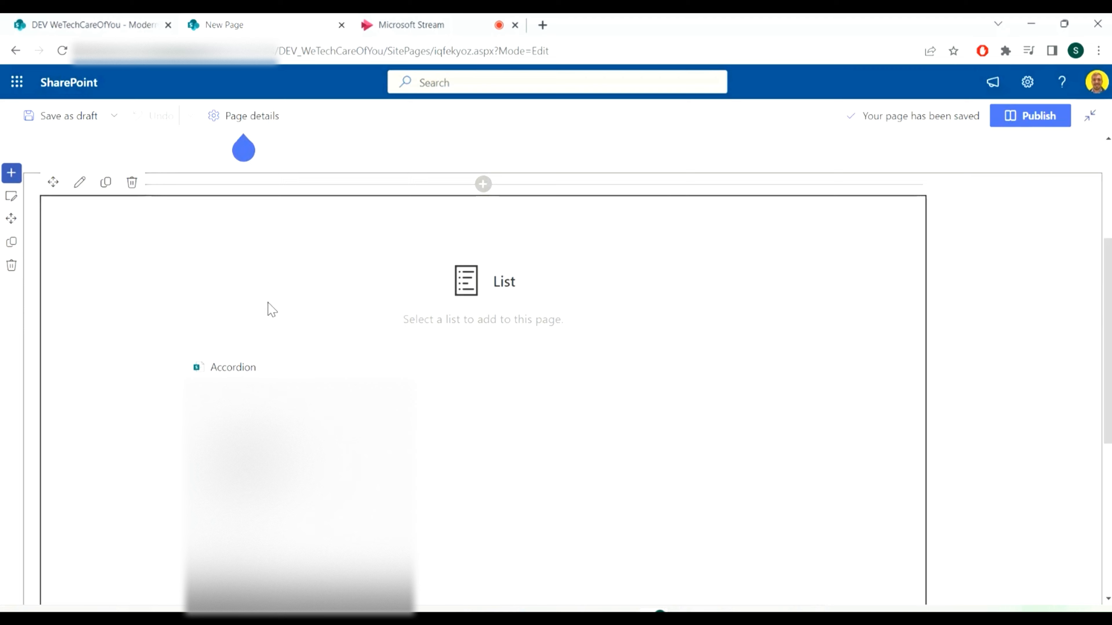
pyautogui.click(58, 22)
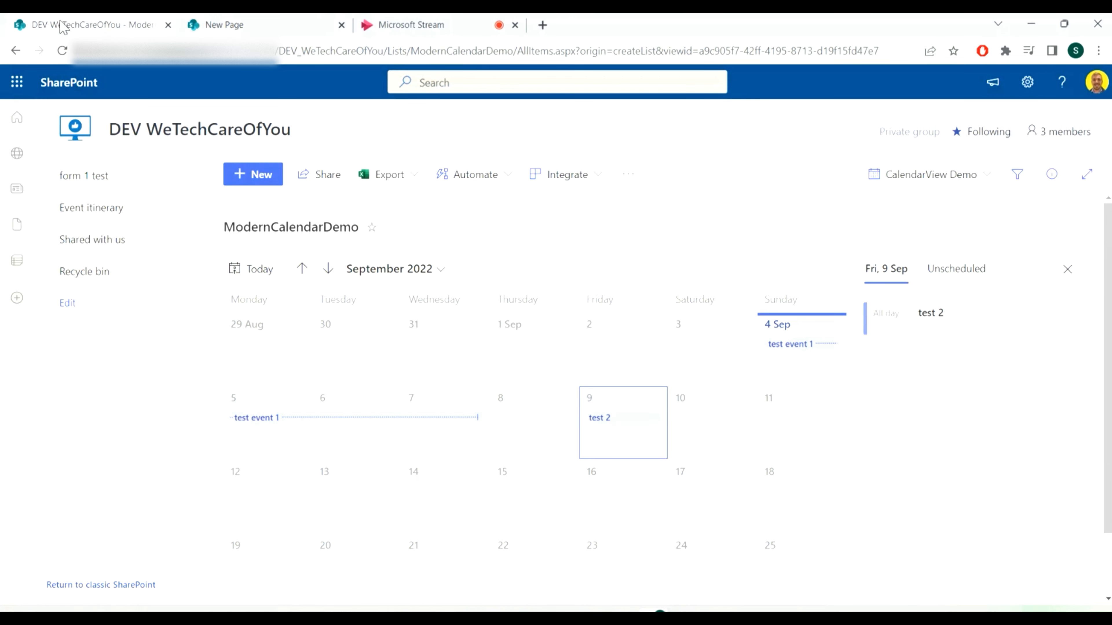
pyautogui.click(247, 19)
pyautogui.scroll(-2, 280, 481)
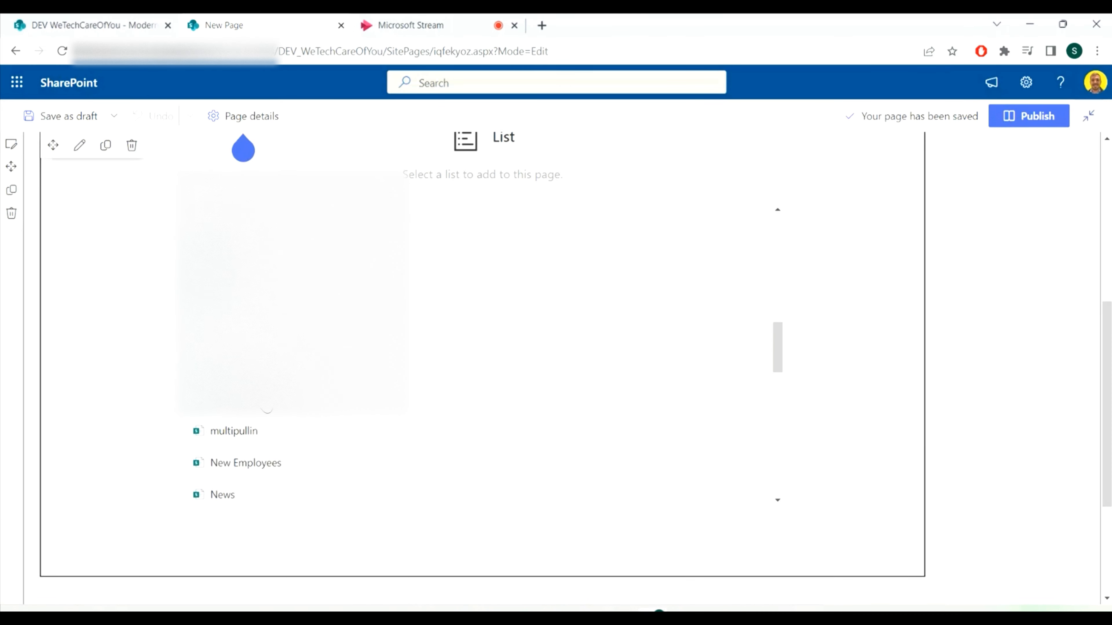
pyautogui.click(268, 398)
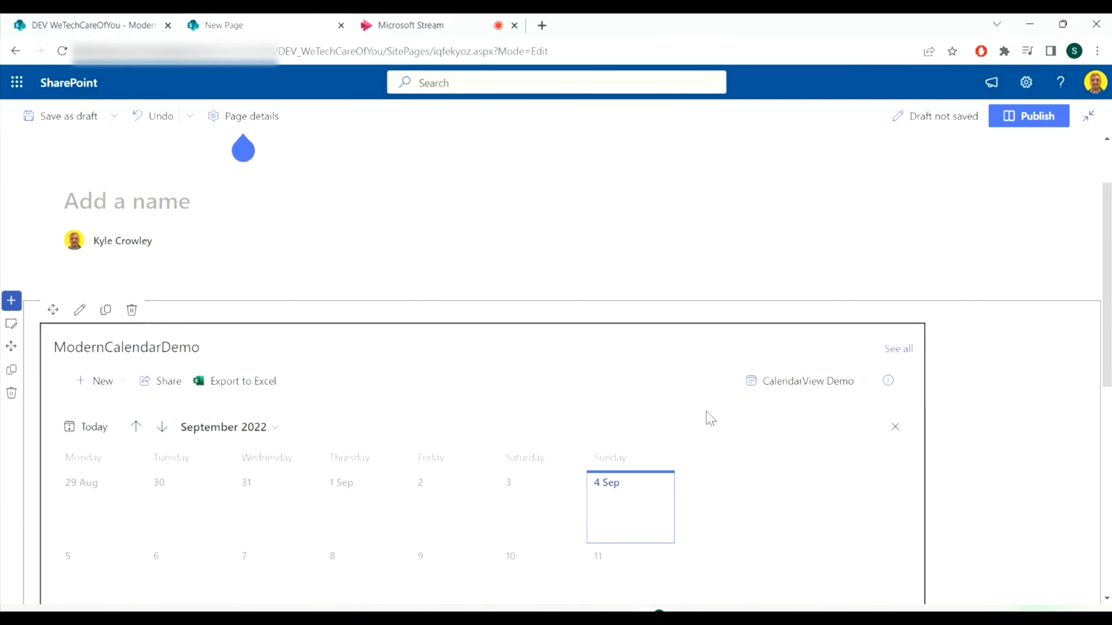
pyautogui.scroll(-3, 1024, 376)
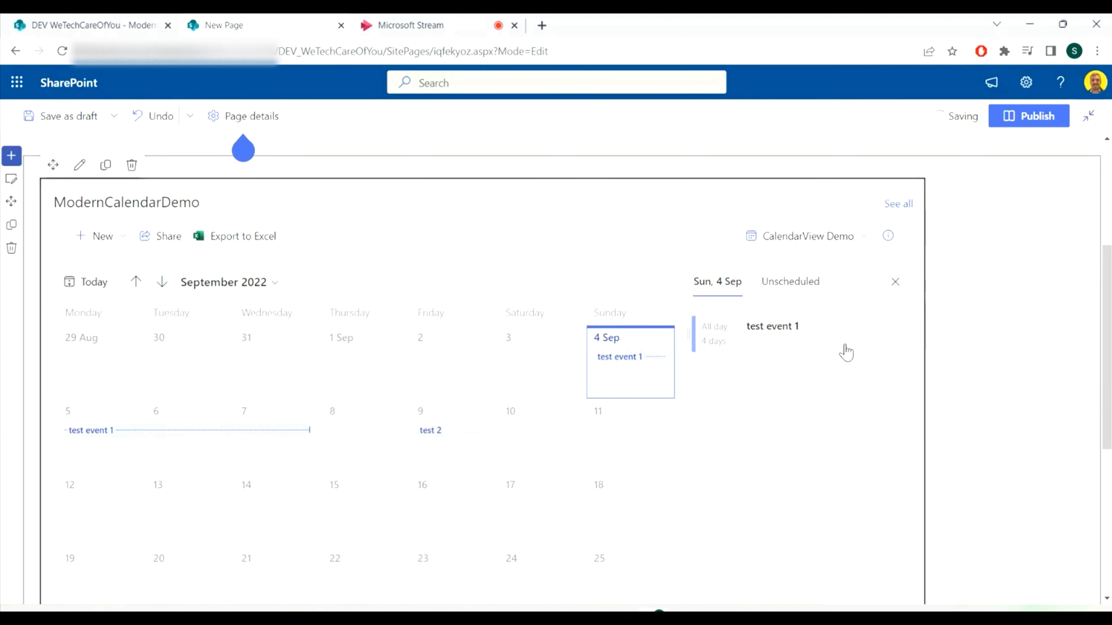
pyautogui.scroll(-3, 932, 379)
pyautogui.scroll(8, 653, 265)
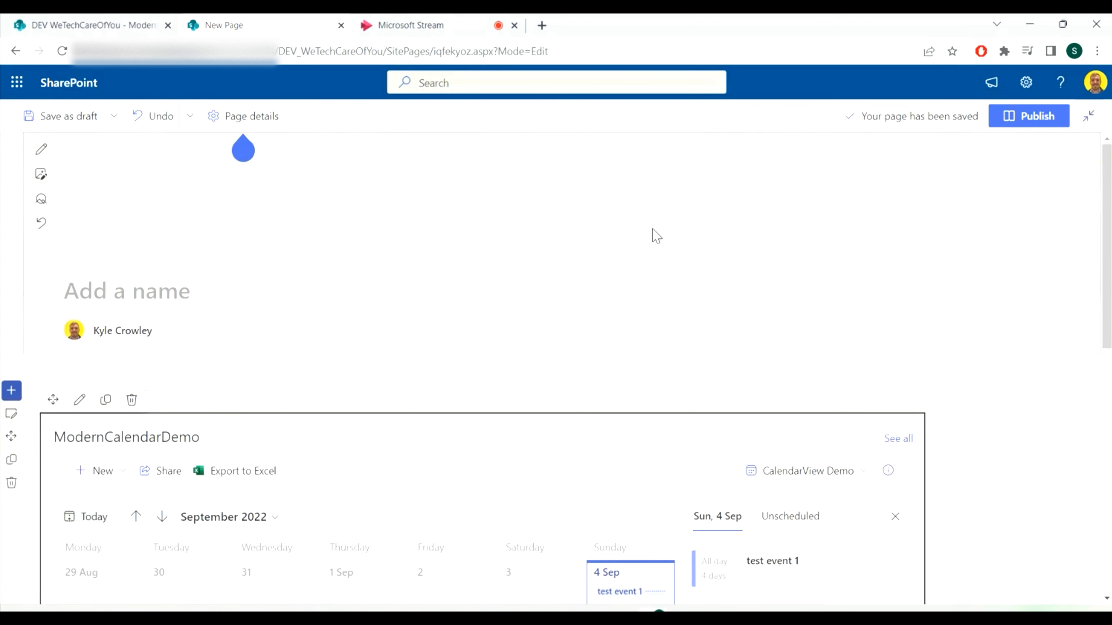
# Try the one-third left and one-third right layouts on the calendar's section, and restore the one-column layout
pyautogui.scroll(-3, 412, 281)
pyautogui.click(11, 268)
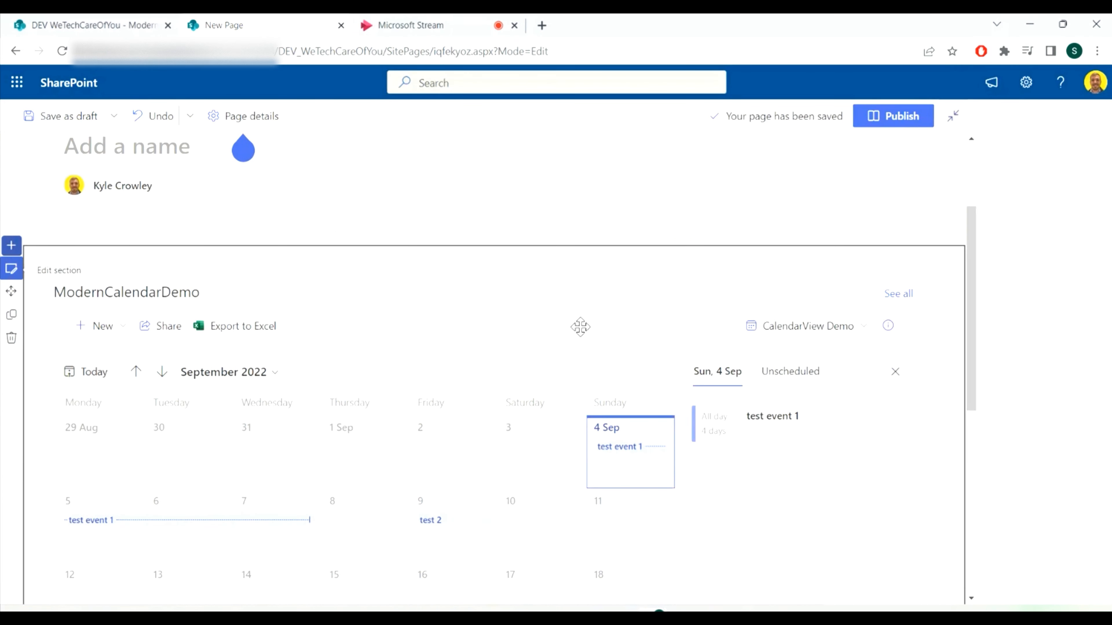
pyautogui.click(916, 275)
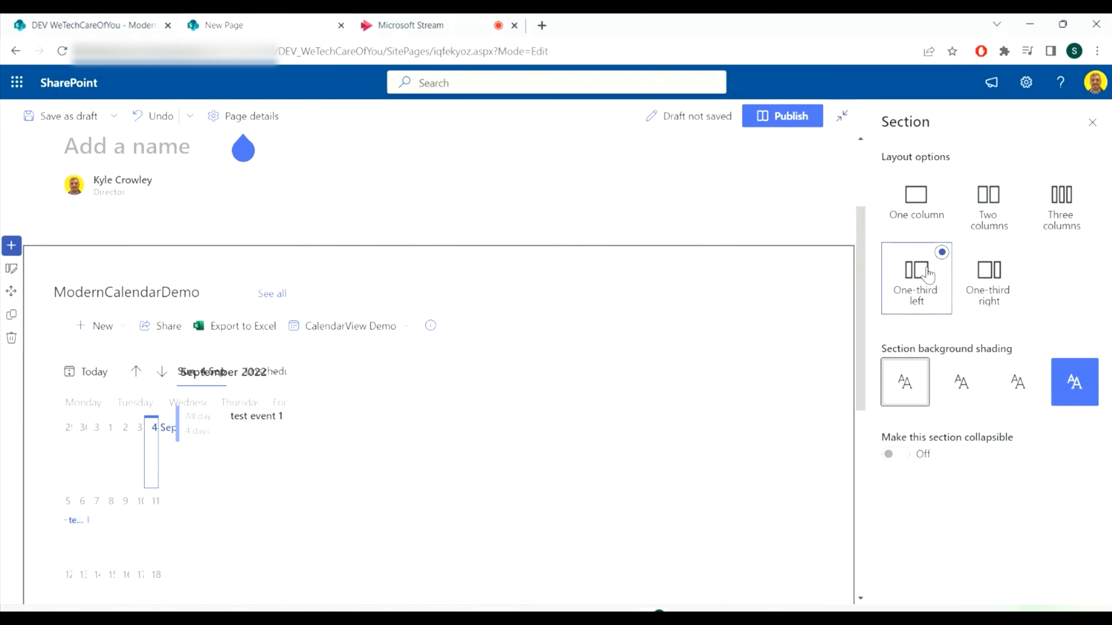
pyautogui.click(983, 276)
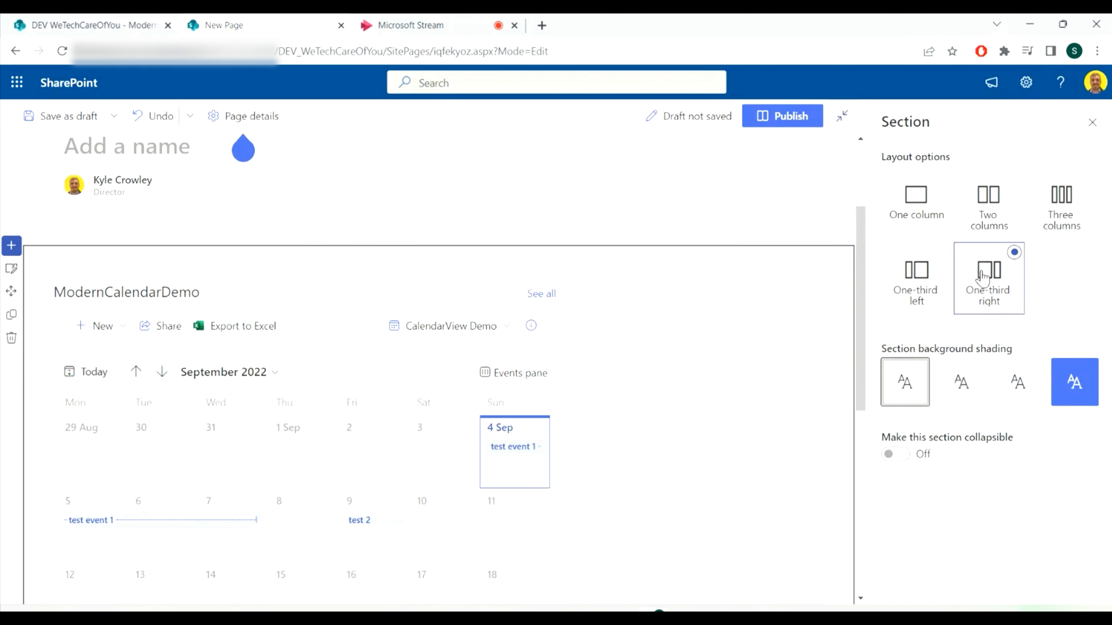
pyautogui.click(920, 222)
pyautogui.click(1092, 122)
pyautogui.click(497, 409)
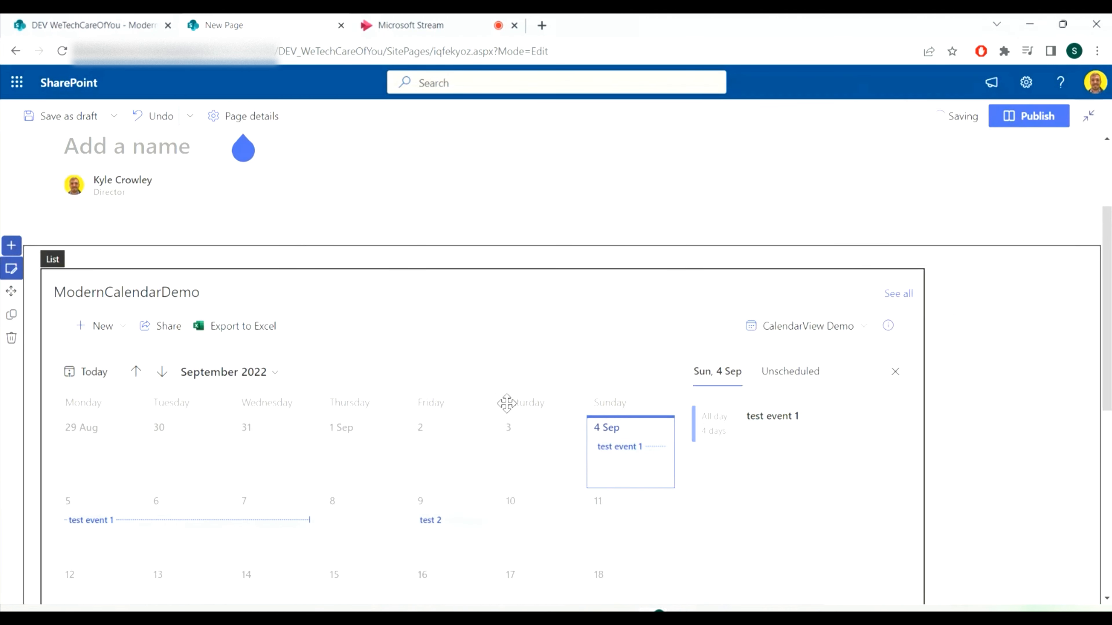
# Add an Embed web part below the empty text area, dismiss the Editor tip, and open the web part's settings
pyautogui.scroll(-3, 385, 288)
pyautogui.scroll(-7, 335, 258)
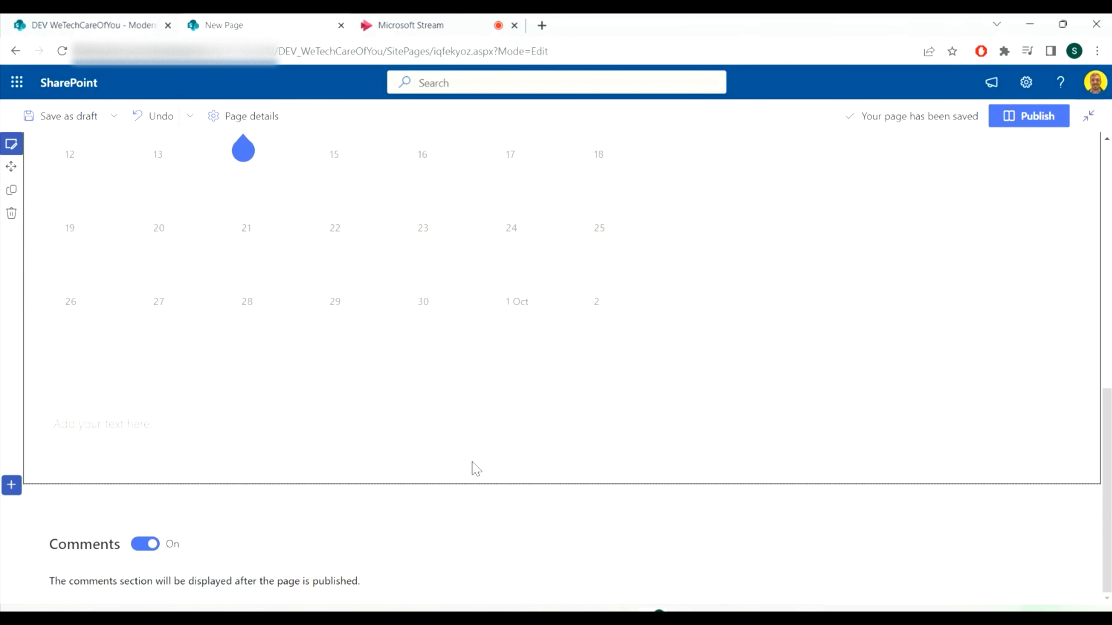
pyautogui.click(483, 473)
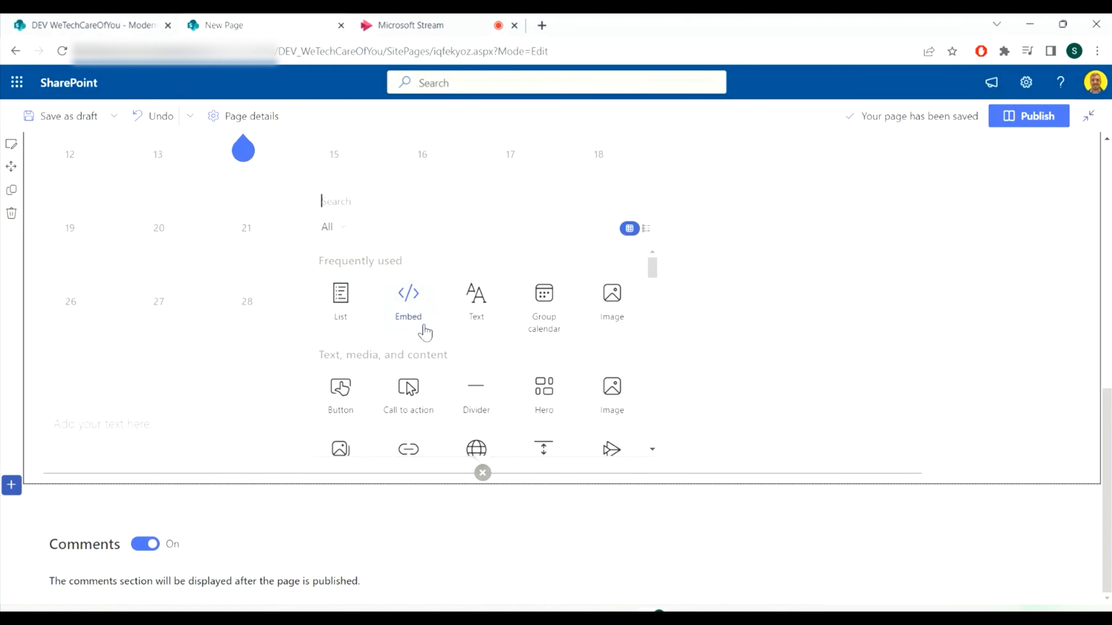
pyautogui.click(415, 317)
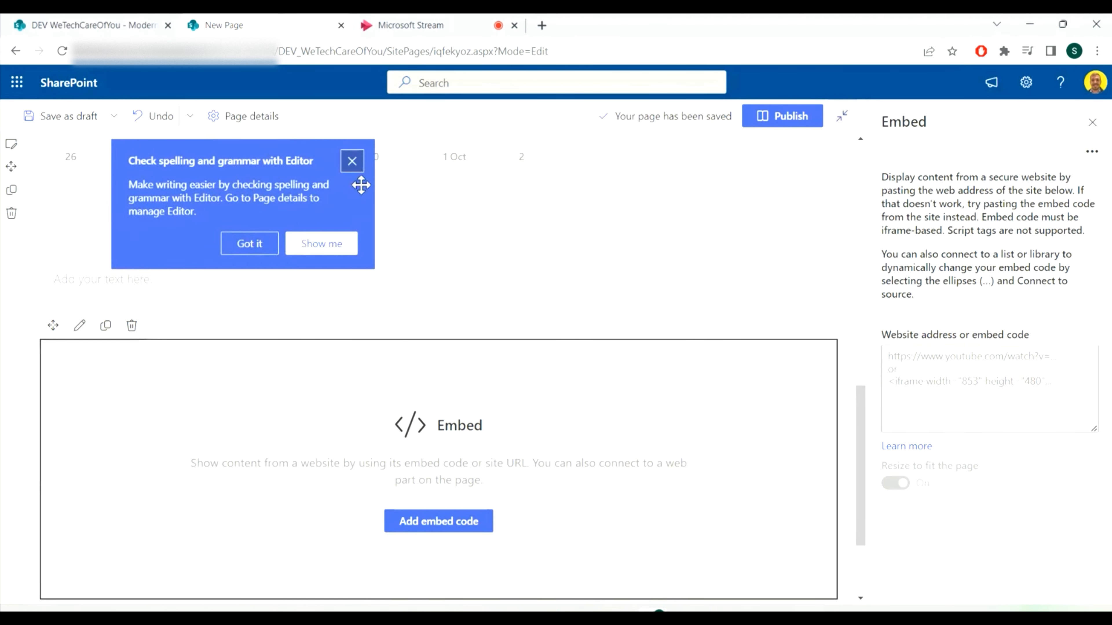
pyautogui.click(358, 181)
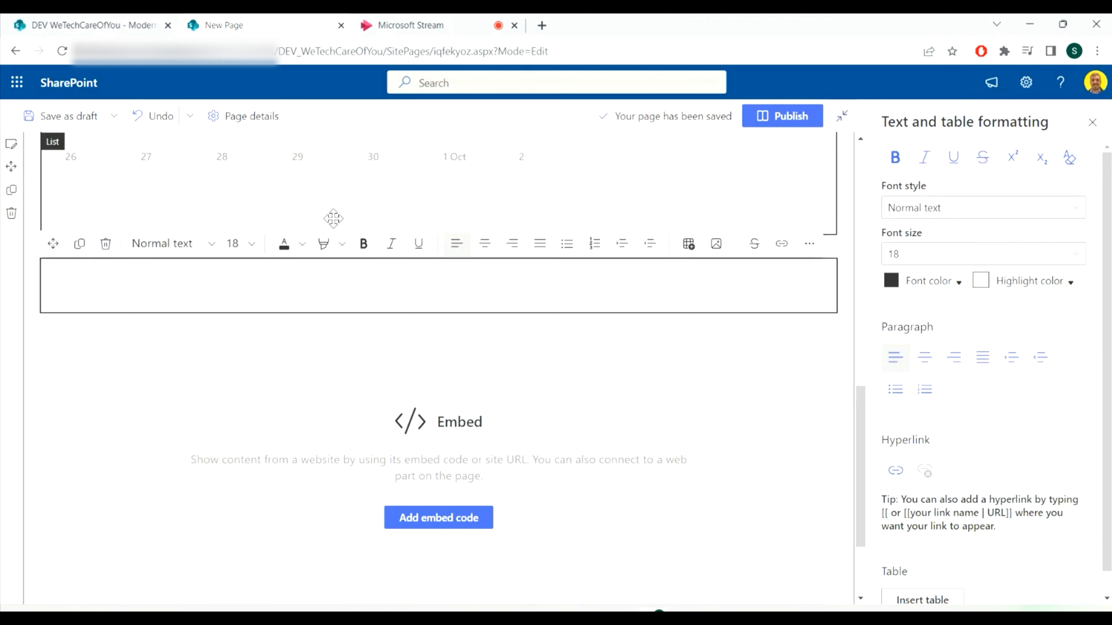
pyautogui.click(509, 441)
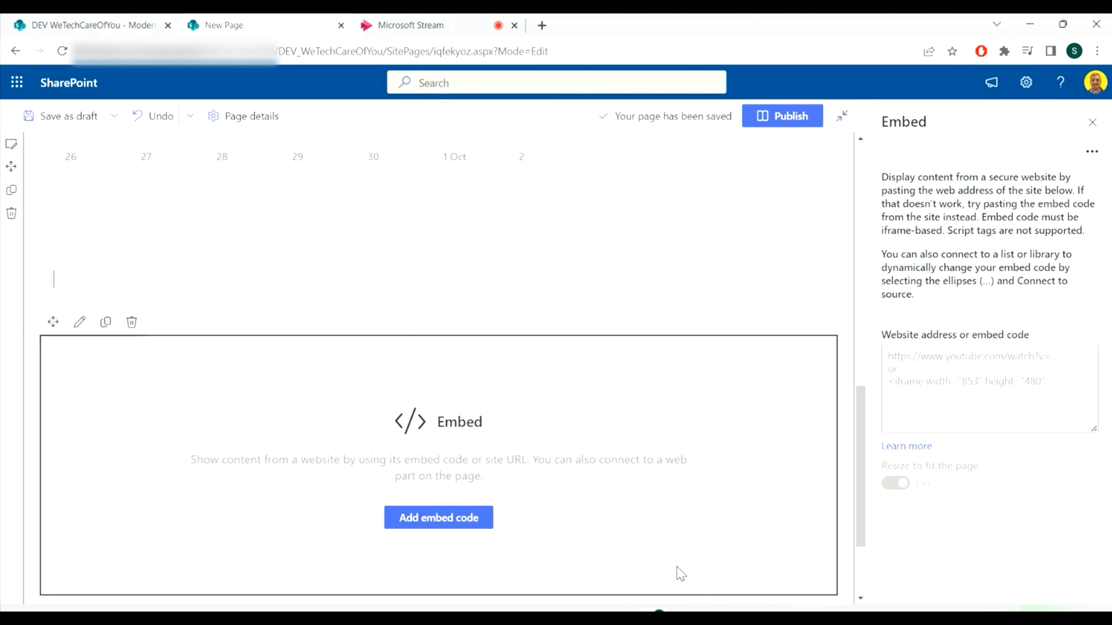
# Copy the web address of the ModernCalendarDemo calendar view and return to the Embed web part on the new page
pyautogui.click(109, 25)
pyautogui.click(639, 52)
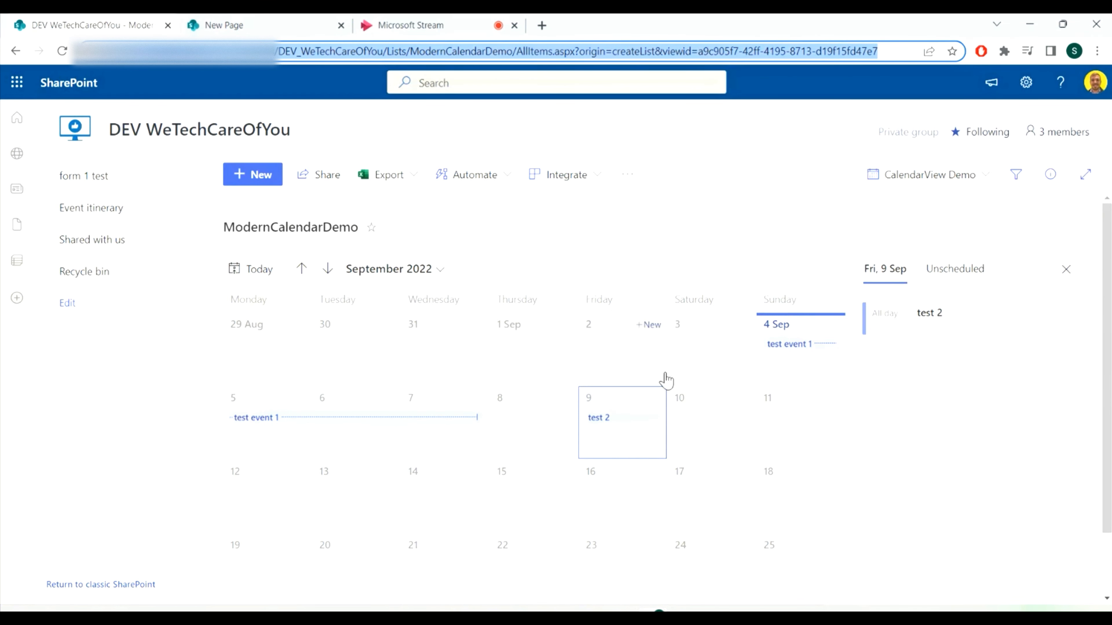
pyautogui.click(281, 25)
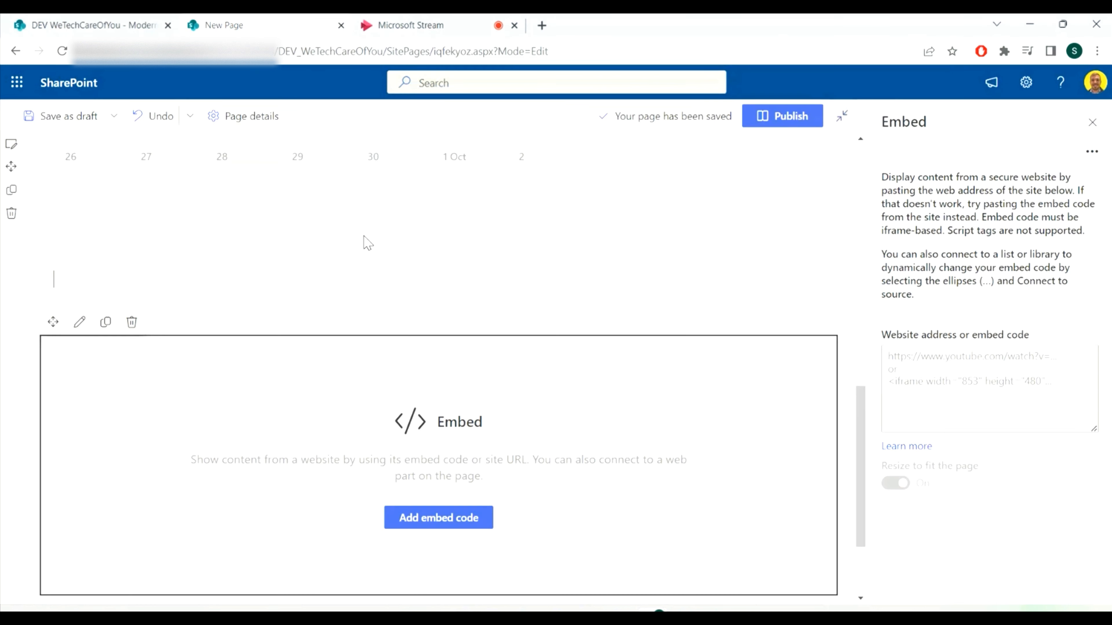
pyautogui.click(468, 519)
# Switch to Notepad and paste the calendar's address into the empty src attribute of the iframe code with 100% width and height
pyautogui.hotkey('alt', 'Tab')
pyautogui.moveTo(554, 228); pyautogui.dragTo(676, 175)
pyautogui.scroll(-2, 478, 310)
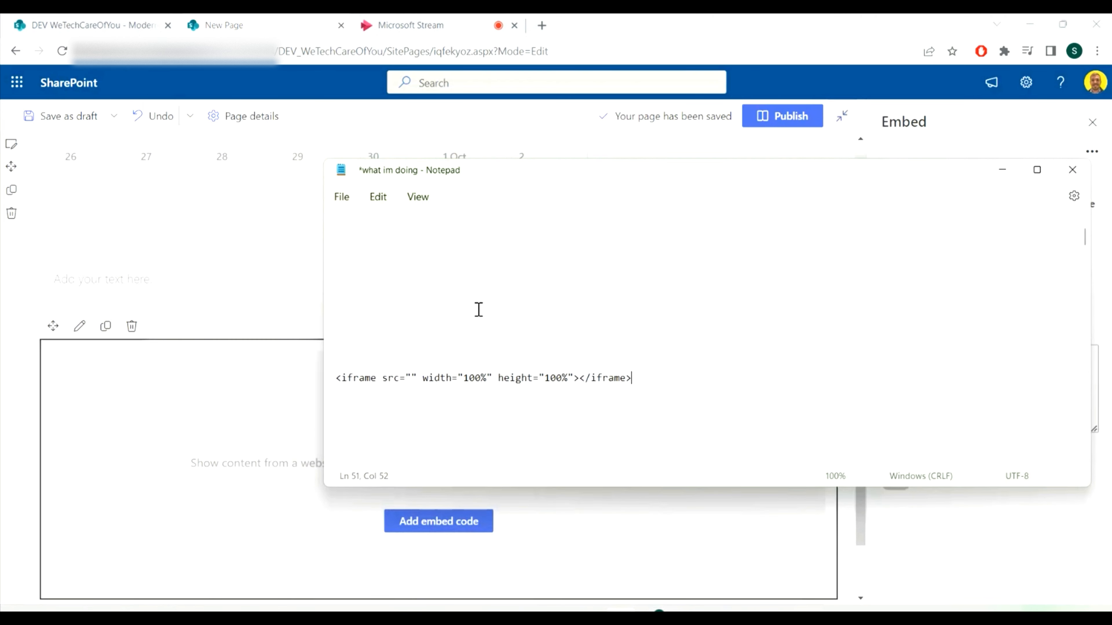
pyautogui.click(411, 369)
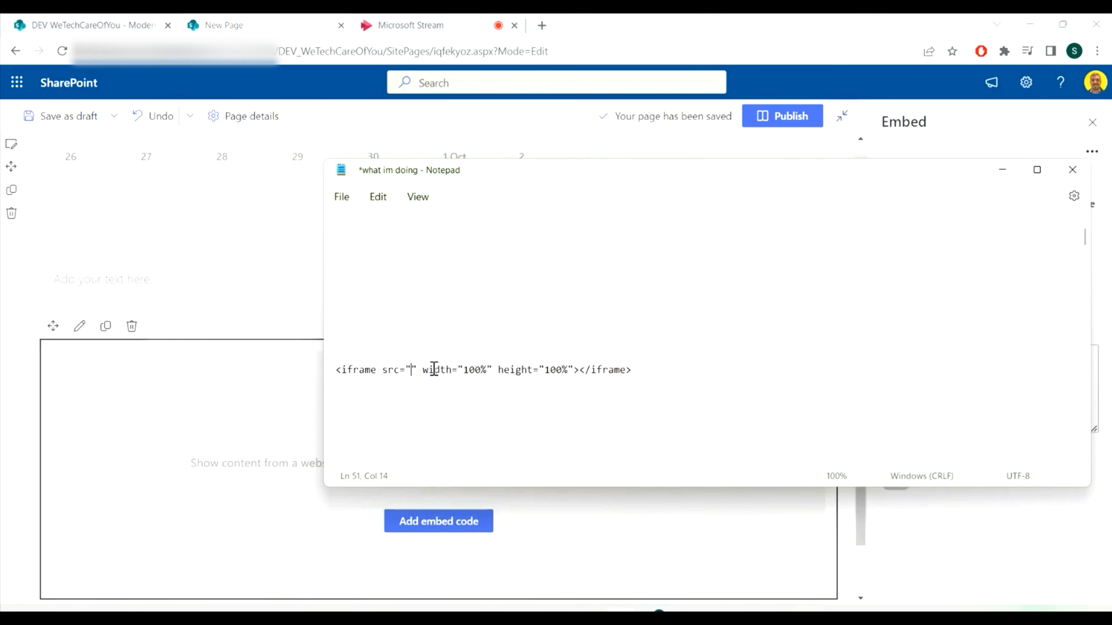
pyautogui.hotkey('ctrl', 'v')
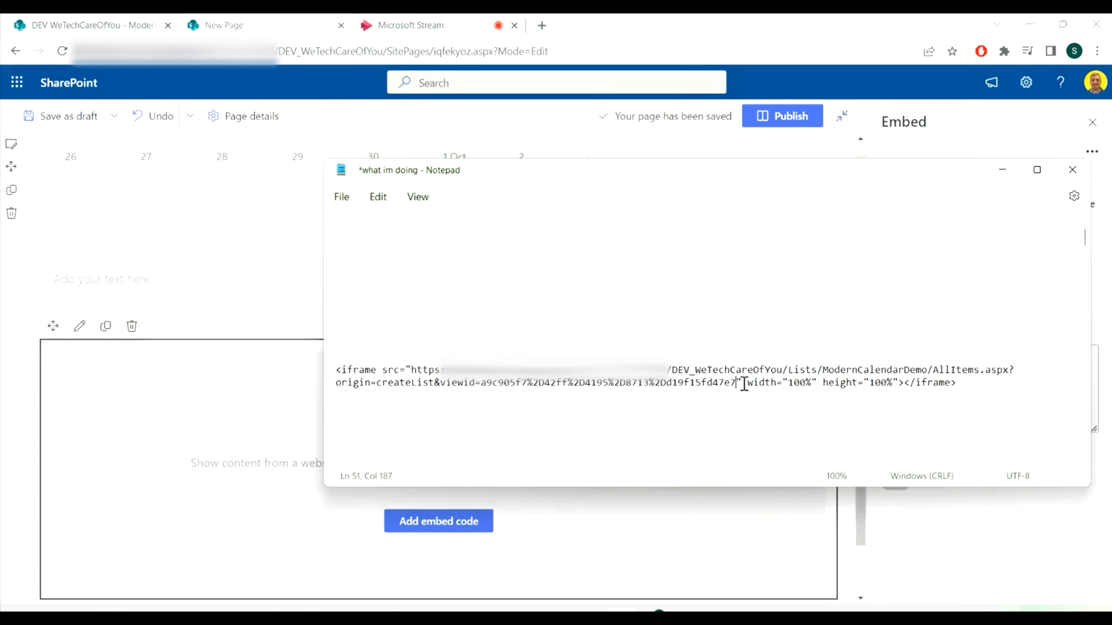
# Copy the complete iframe code from Notepad and paste it as the Embed web part's website address or embed code
pyautogui.moveTo(966, 383); pyautogui.dragTo(344, 374)
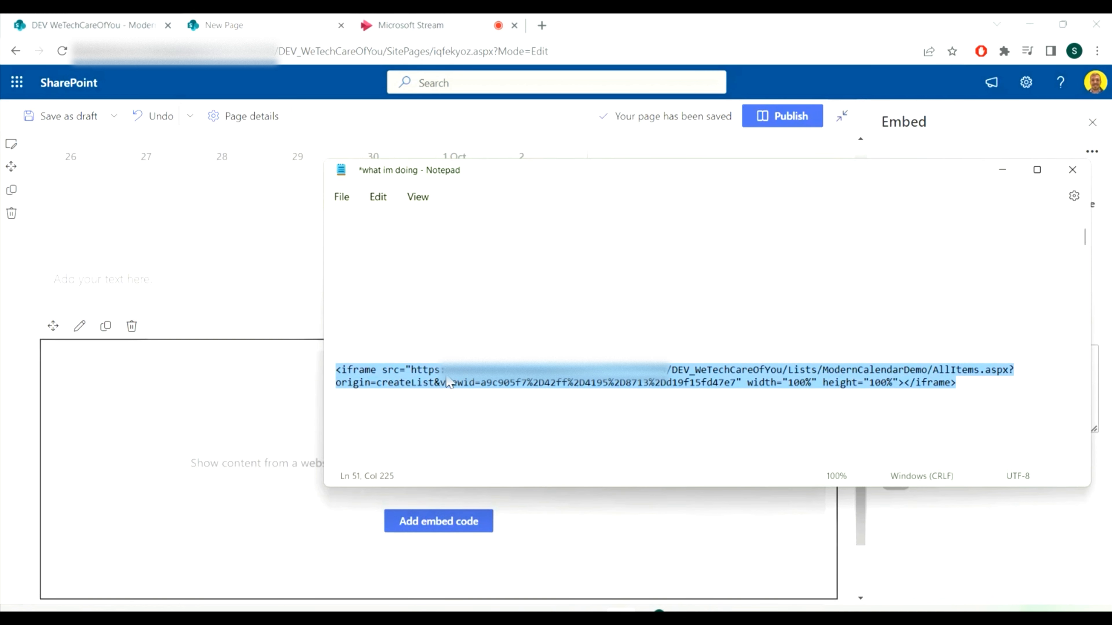
pyautogui.click(297, 30)
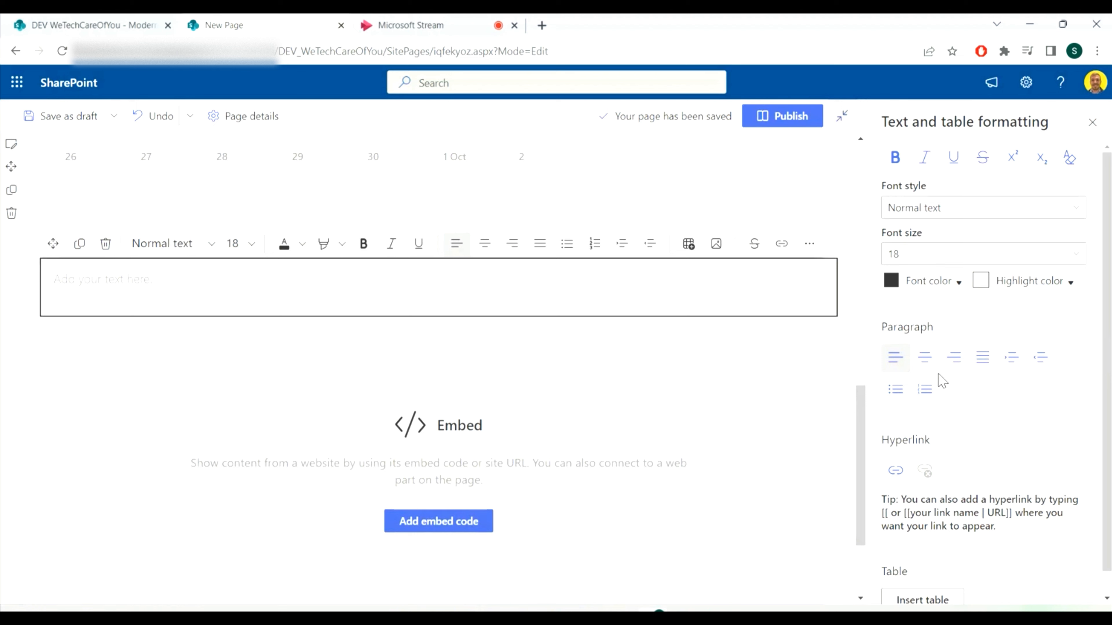
pyautogui.click(448, 527)
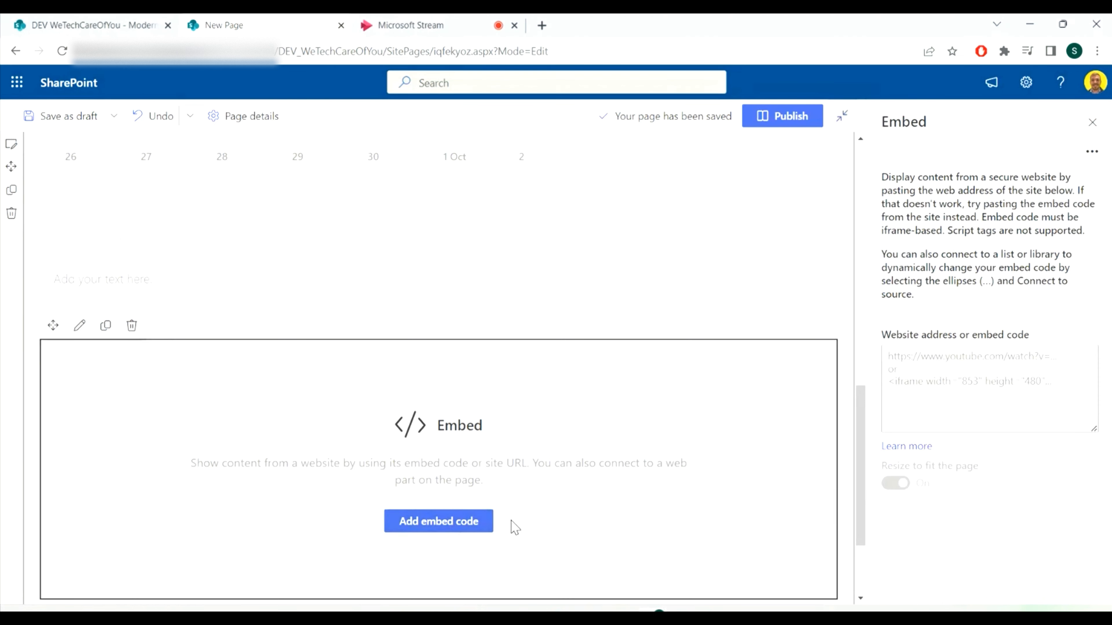
pyautogui.click(949, 404)
pyautogui.hotkey('ctrl', 'v')
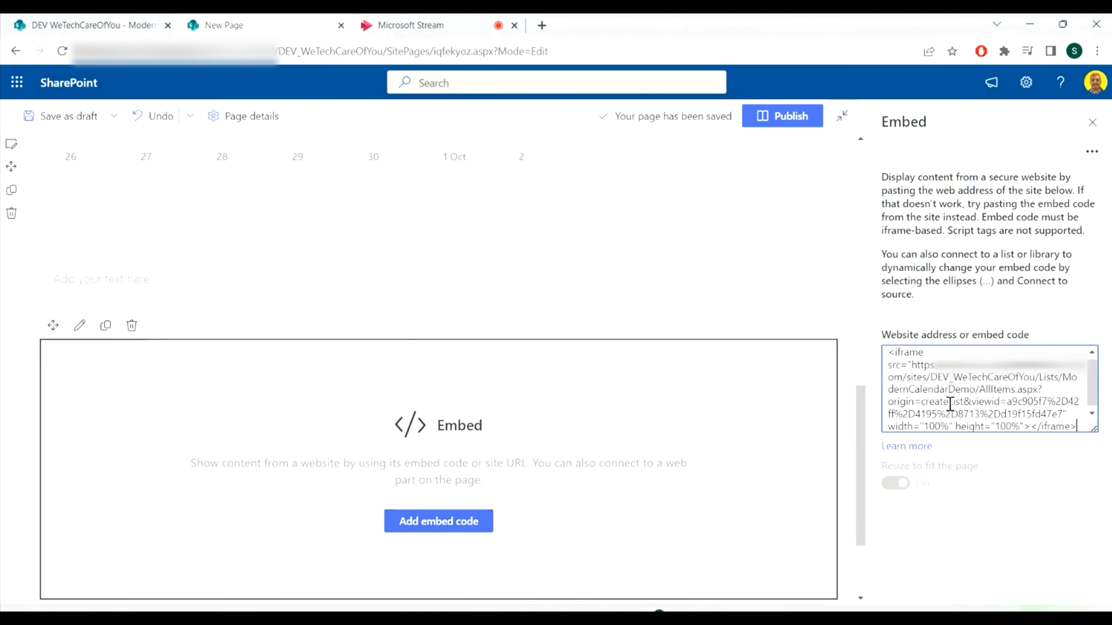
# Apply the pasted iframe code to the Embed web part and check the embedded ModernCalendarDemo calendar
pyautogui.click(1018, 544)
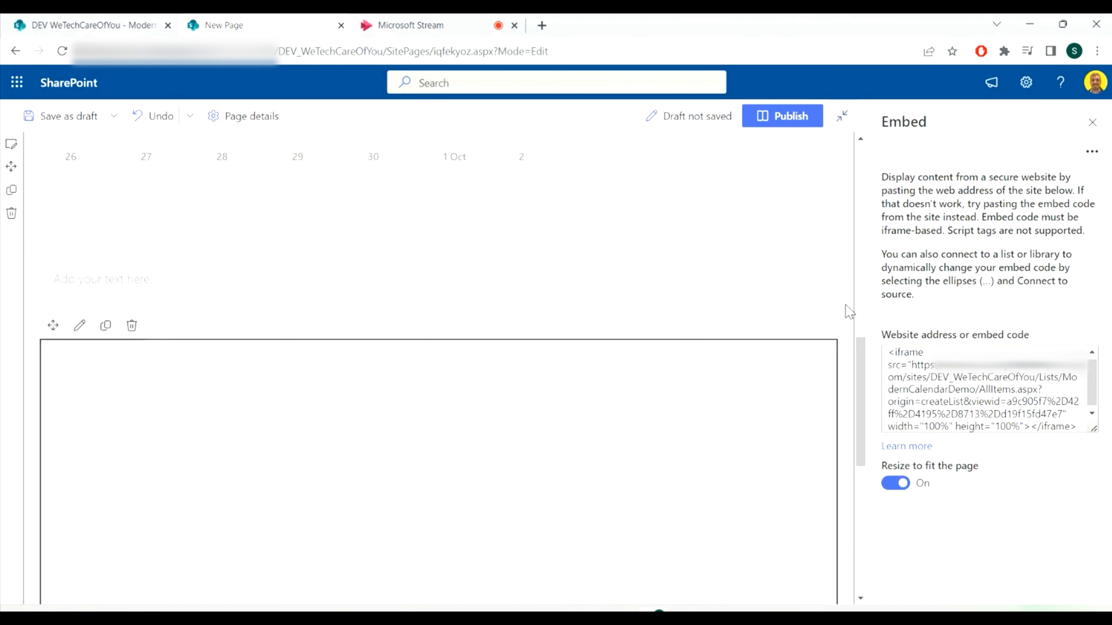
pyautogui.moveTo(855, 352); pyautogui.dragTo(855, 367)
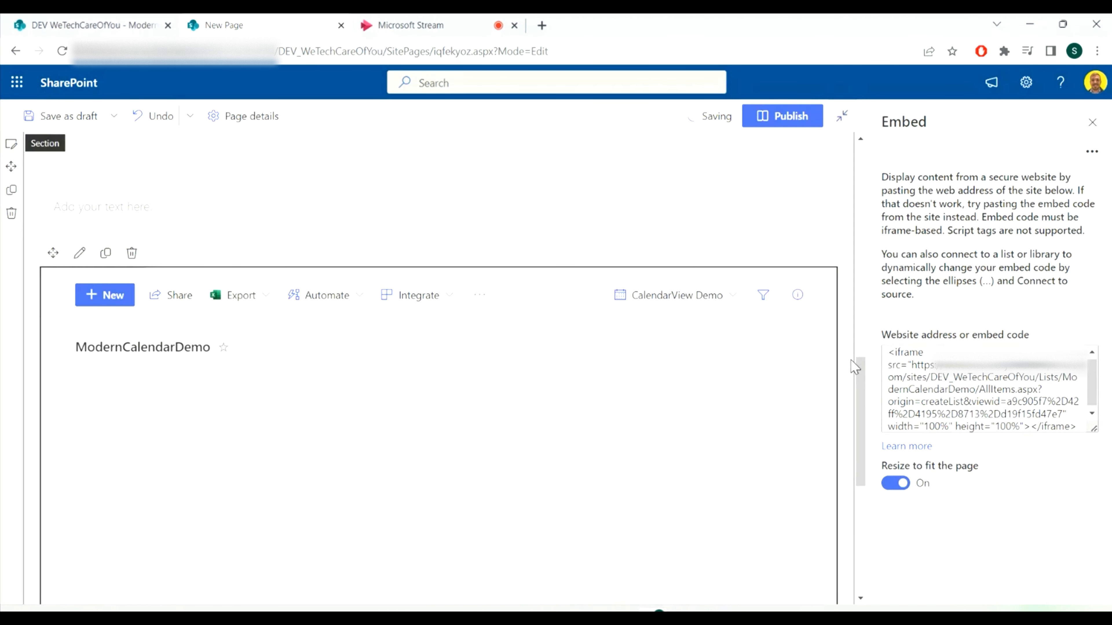
pyautogui.scroll(-2, 854, 373)
pyautogui.scroll(-2, 852, 372)
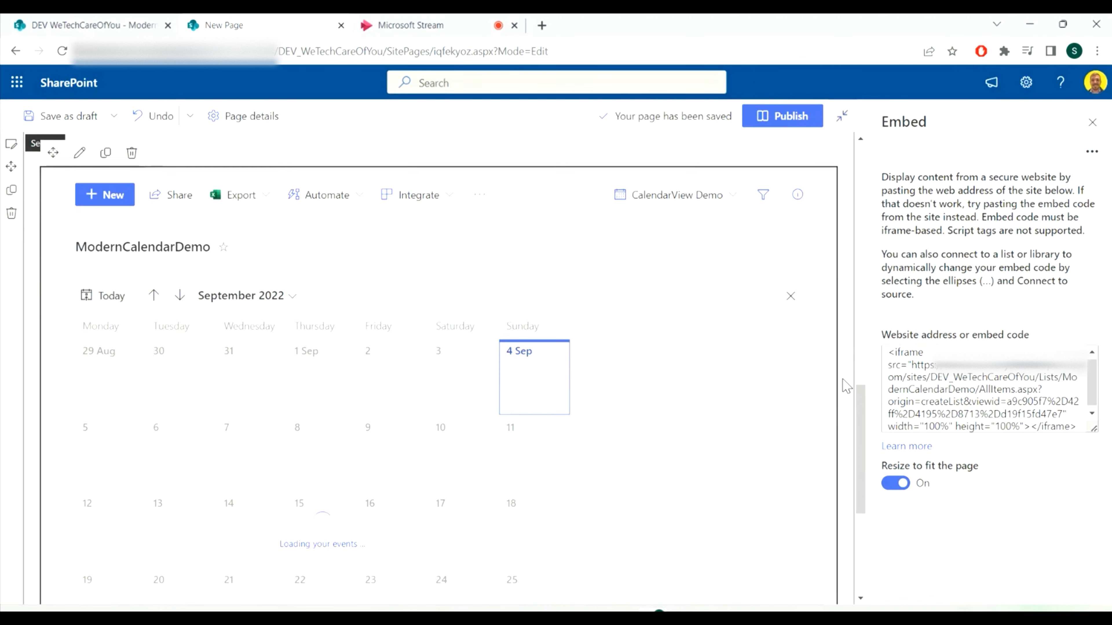
pyautogui.moveTo(859, 438)
pyautogui.mouseDown()
pyautogui.moveTo(879, 245)
pyautogui.moveTo(869, 429)
pyautogui.mouseUp()
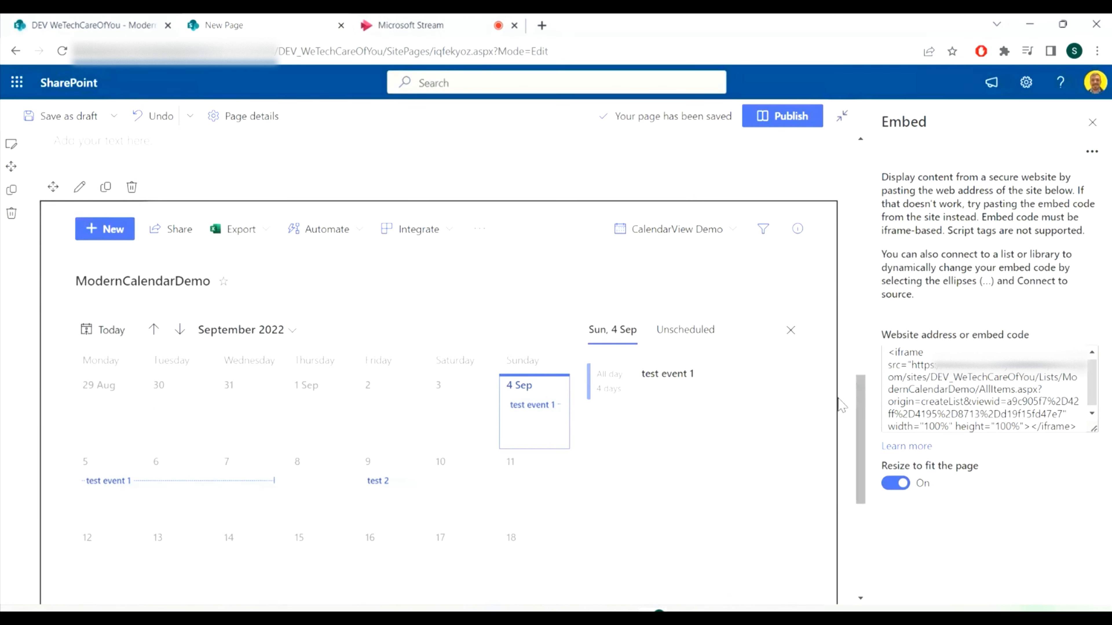
# Compare the List web part's calendar with the iframe-embedded calendar below it, including their command bars and event display
pyautogui.scroll(8, 509, 340)
pyautogui.scroll(-5, 510, 342)
pyautogui.scroll(-3, 510, 342)
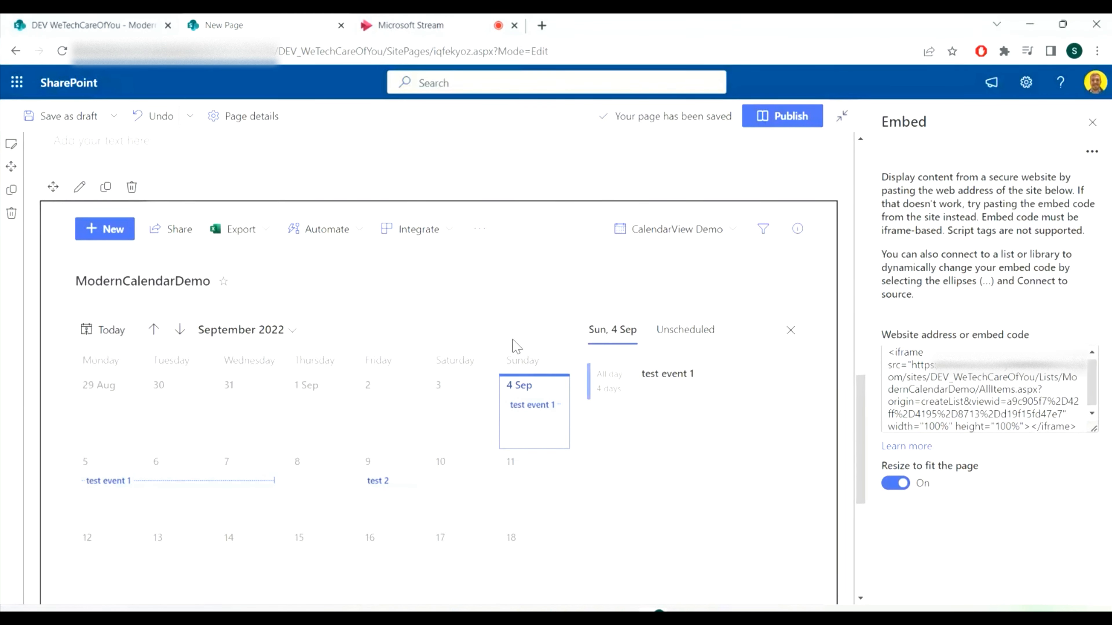
pyautogui.scroll(5, 499, 361)
pyautogui.scroll(8, 499, 362)
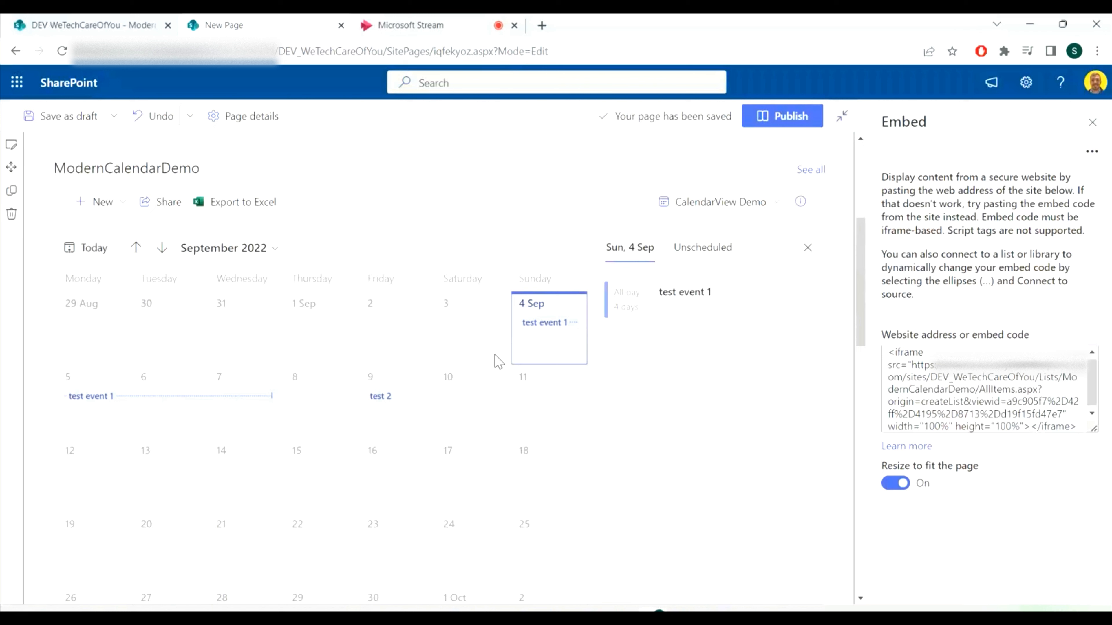
pyautogui.scroll(-10, 499, 361)
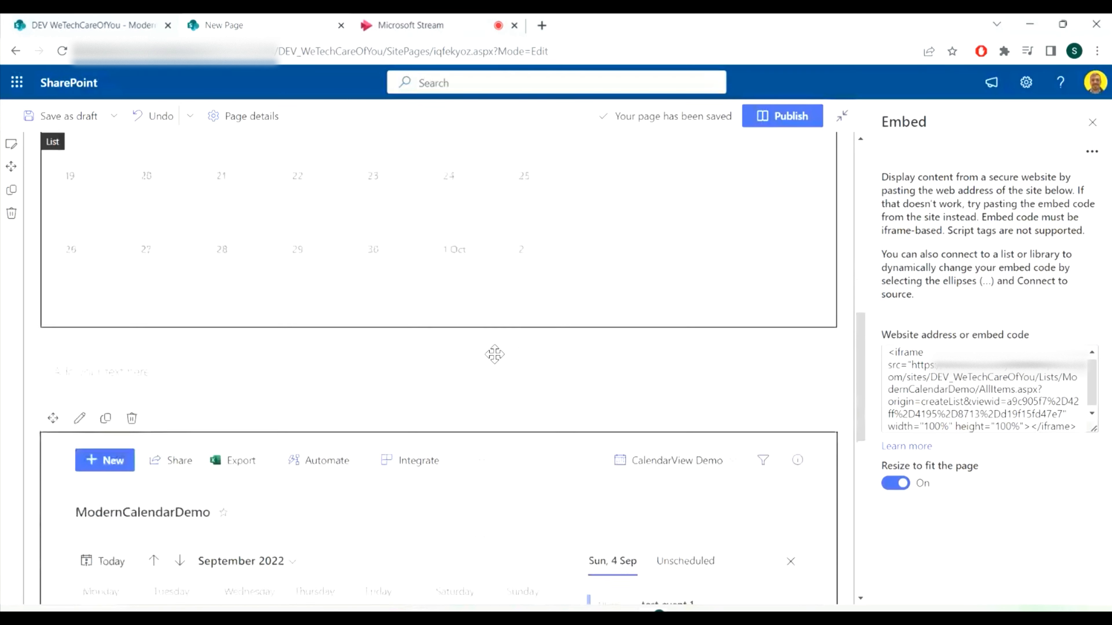